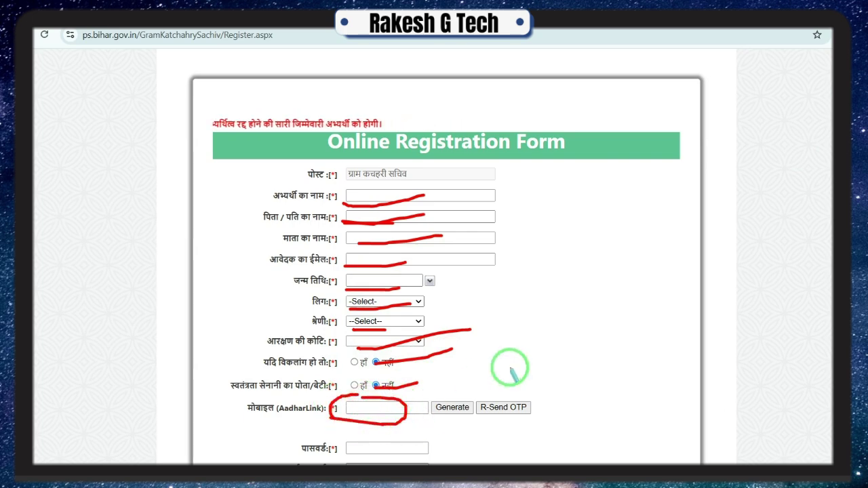
left_click_drag(357, 449, 421, 432)
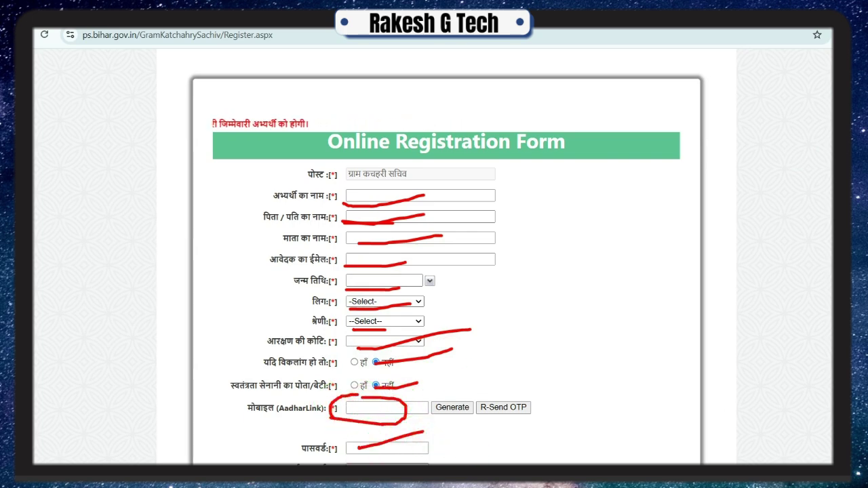
left_click_drag(399, 332, 465, 317)
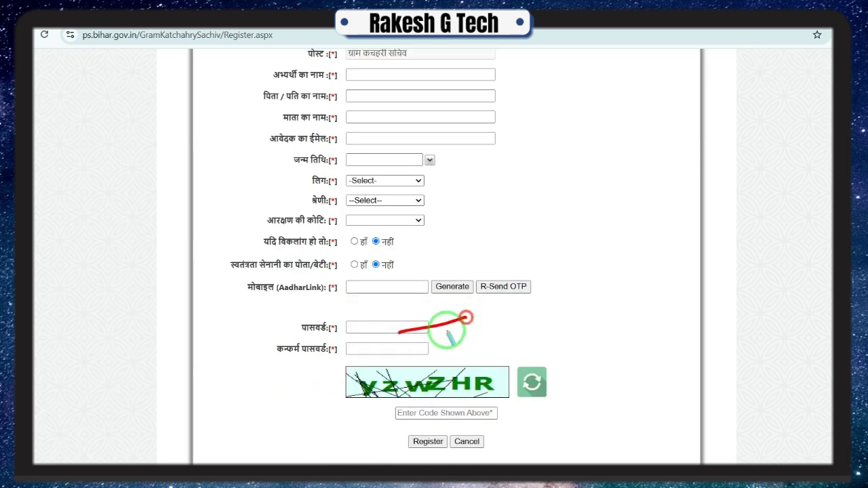
left_click_drag(417, 348, 450, 339)
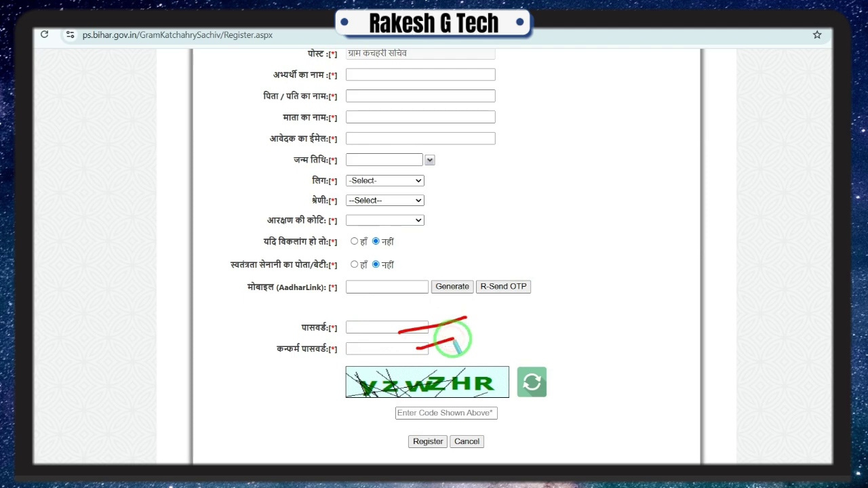
mouse_move(372, 359)
left_mouse_down()
mouse_move(538, 376)
mouse_move(419, 355)
left_mouse_up()
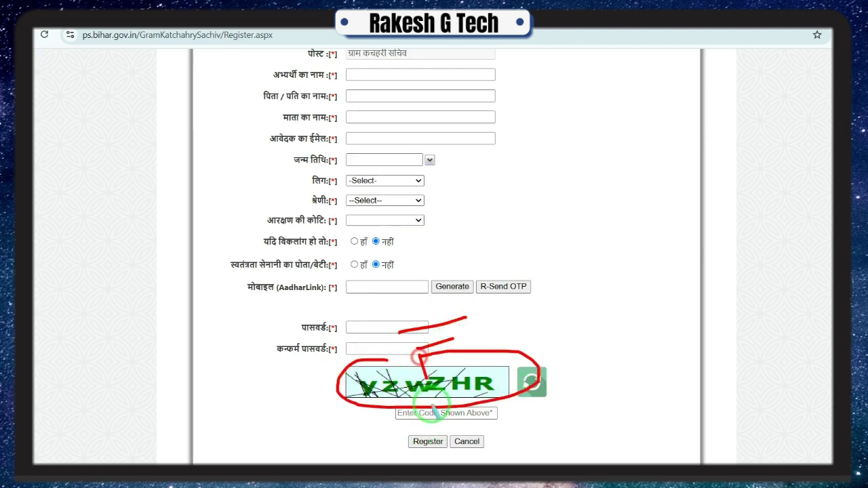
mouse_move(411, 409)
left_mouse_down()
mouse_move(423, 418)
mouse_move(431, 409)
left_mouse_up()
left_click_drag(406, 445, 459, 431)
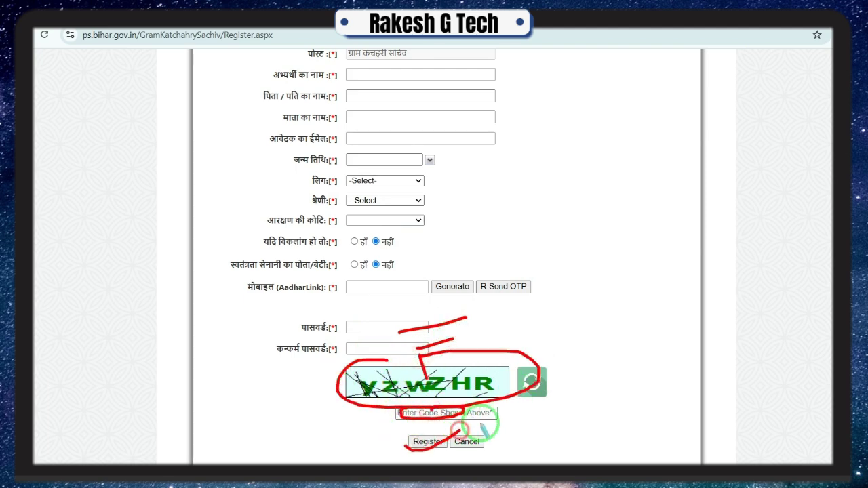
right_click(583, 359)
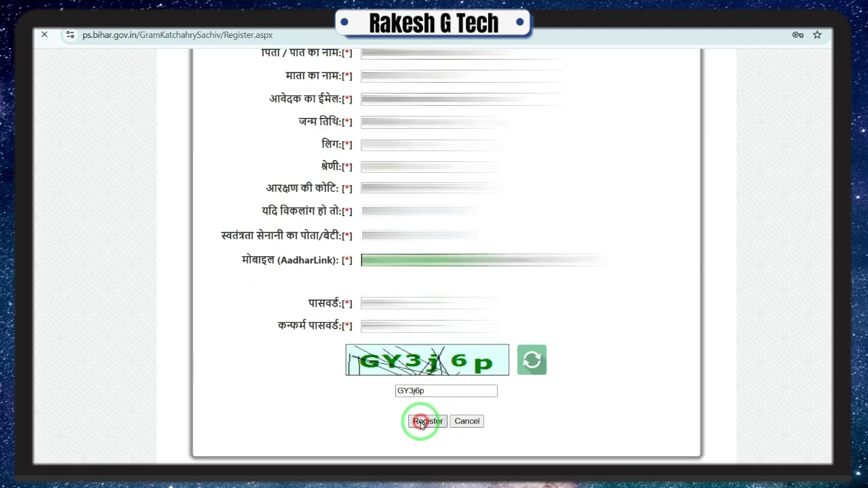
Submit the completed registration form and decline saving the password in the browser
left_click(421, 422)
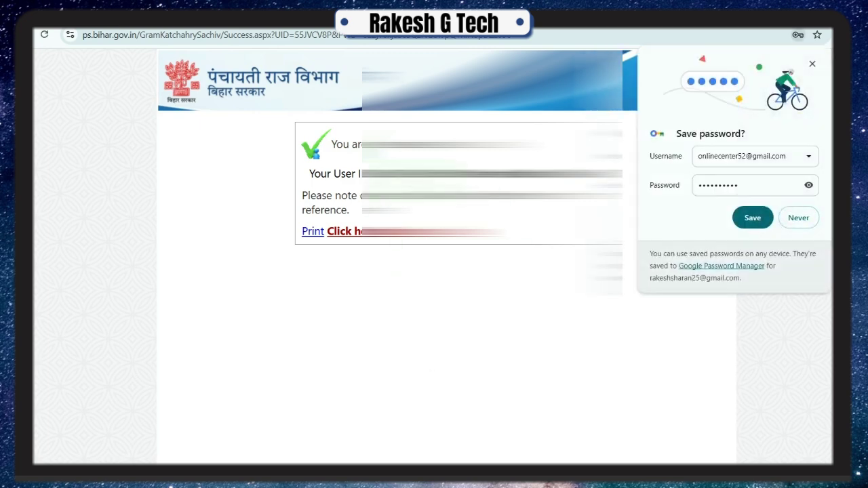
left_click(798, 218)
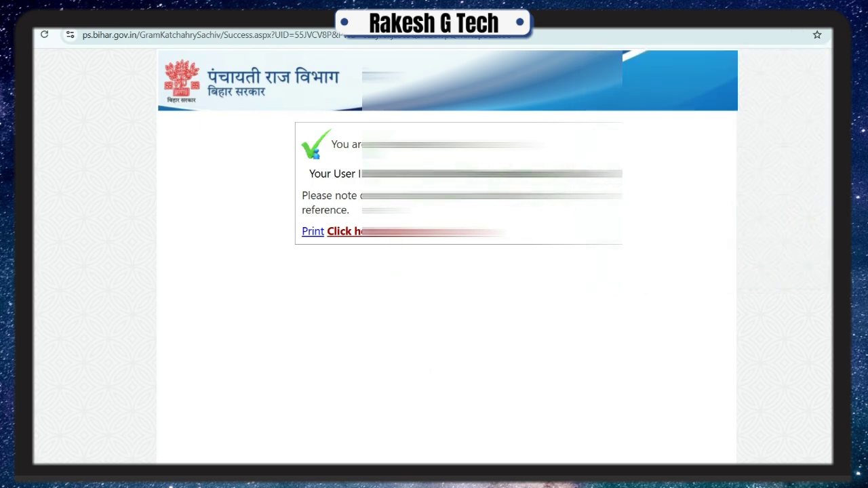
Copy the user ID issued on the registration success page and go on to the login page
left_click_drag(382, 174, 434, 174)
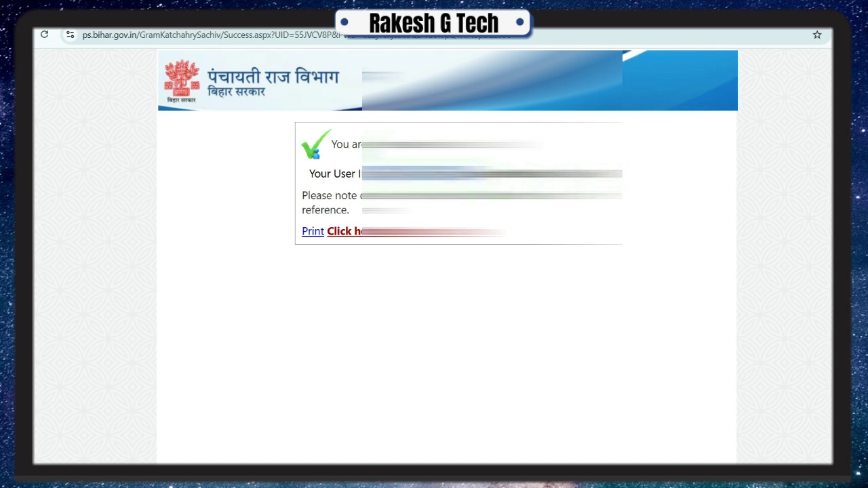
right_click(415, 176)
left_click(435, 194)
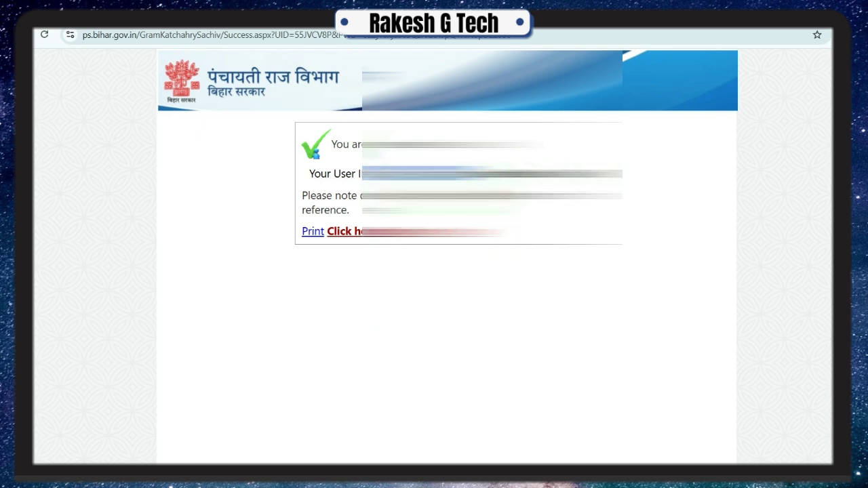
left_click(359, 232)
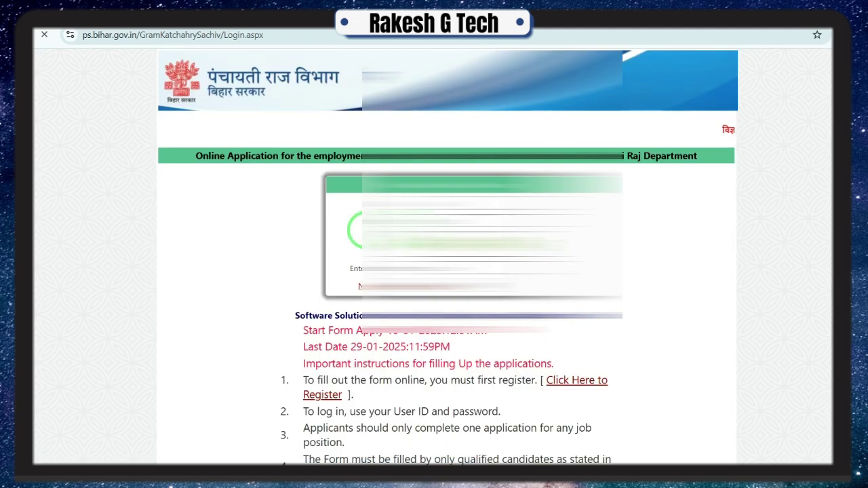
Log in with the copied user ID, the account password and the displayed captcha code
left_click(477, 204)
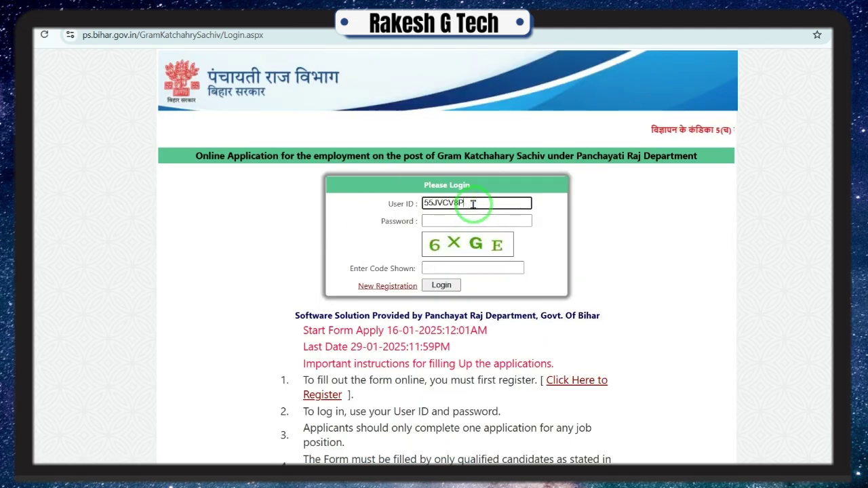
left_click(460, 224)
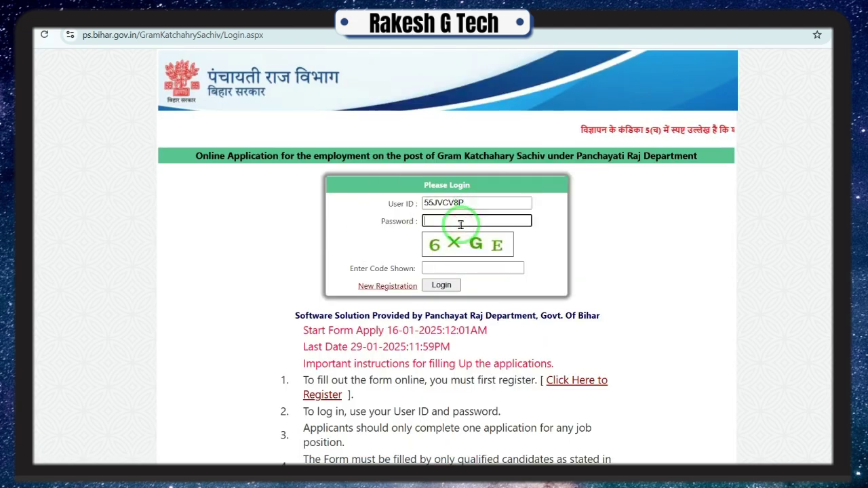
left_click(442, 286)
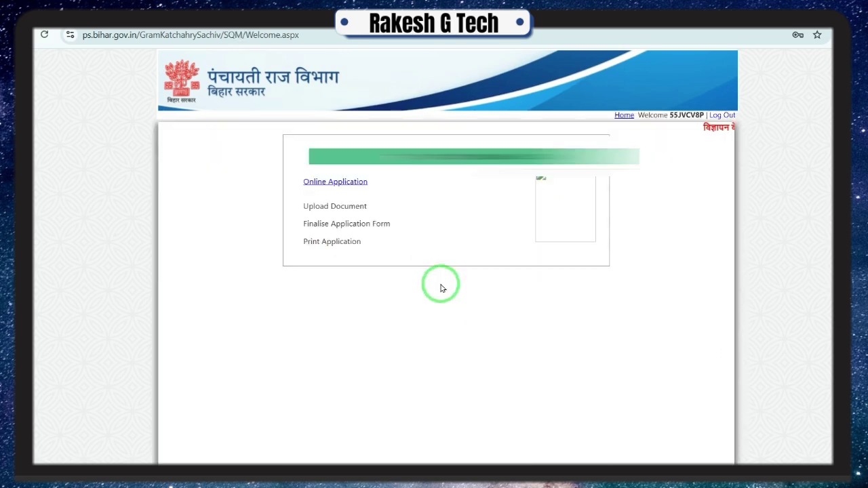
Open the online application form and review its personal, address, education, photograph and signature fields
left_click(317, 183)
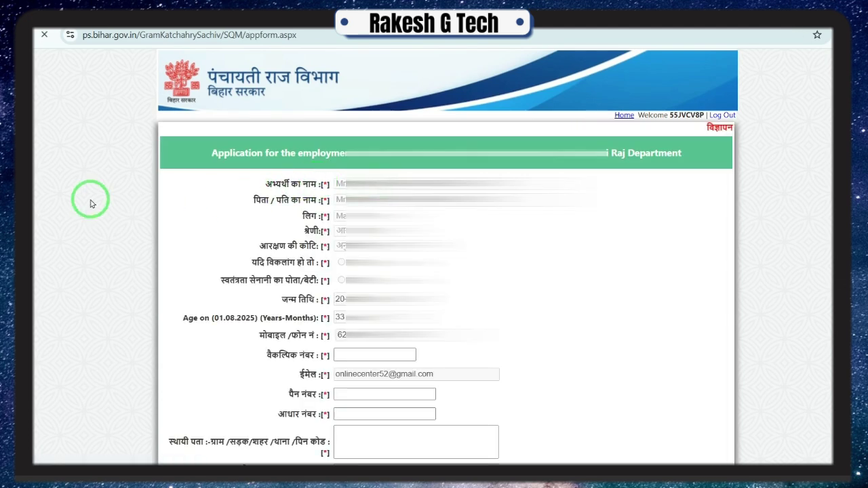
scroll(446, 271, "down", 3)
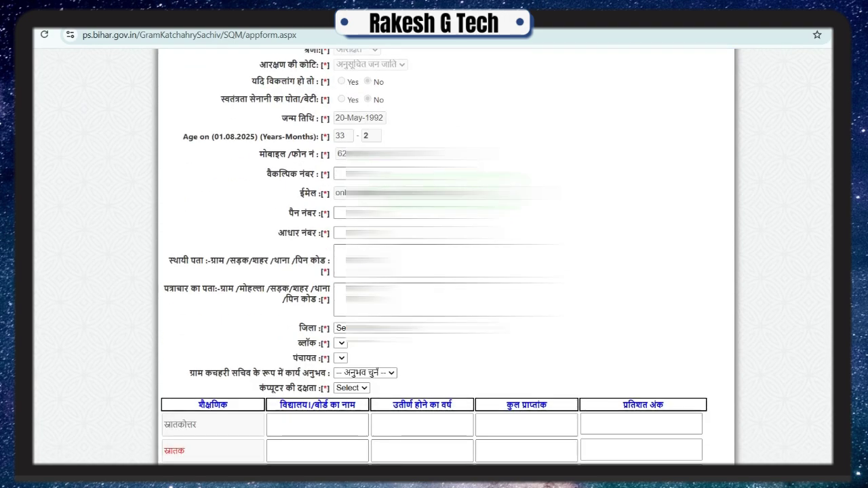
scroll(446, 271, "down", 3)
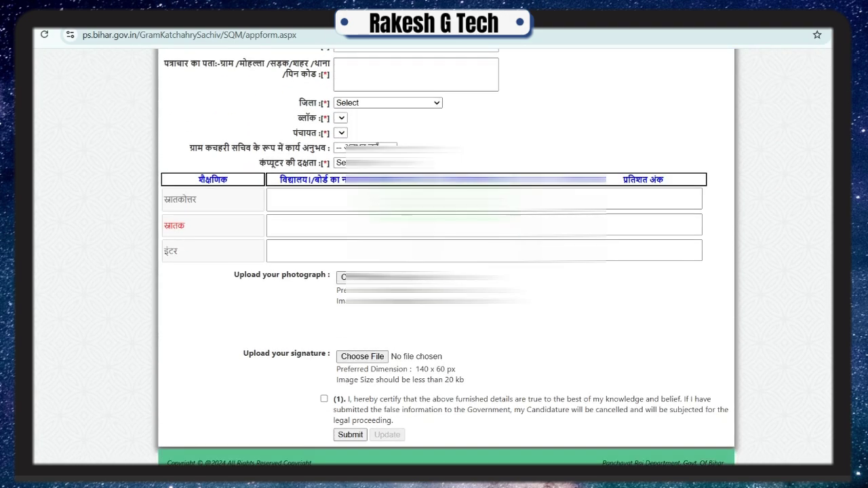
scroll(434, 271, "up", 3)
scroll(434, 271, "down", 1)
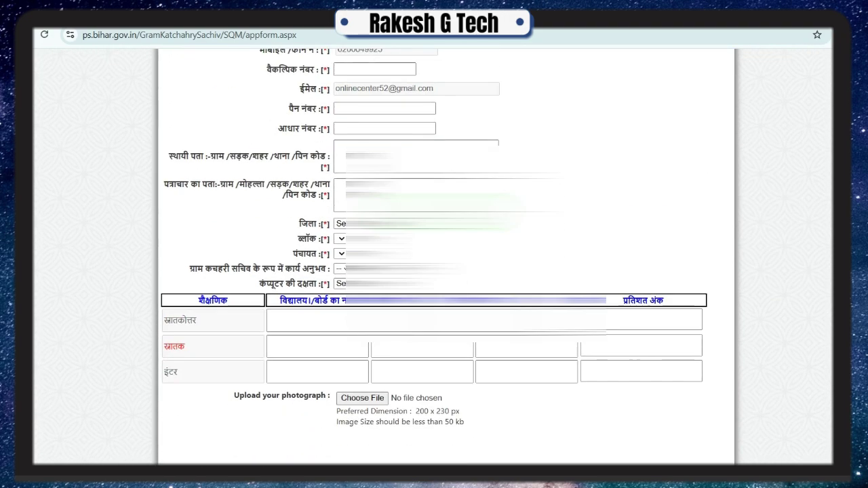
scroll(434, 271, "up", 4)
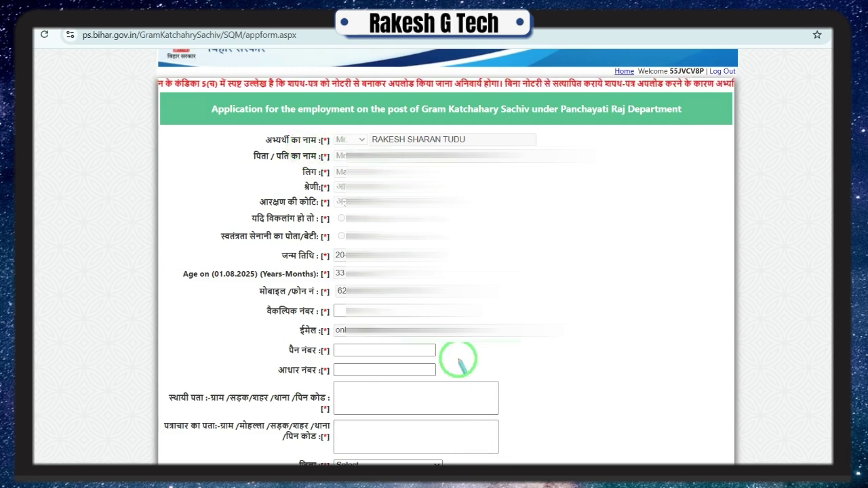
mouse_move(283, 144)
left_mouse_down()
mouse_move(344, 141)
mouse_move(485, 164)
left_mouse_up()
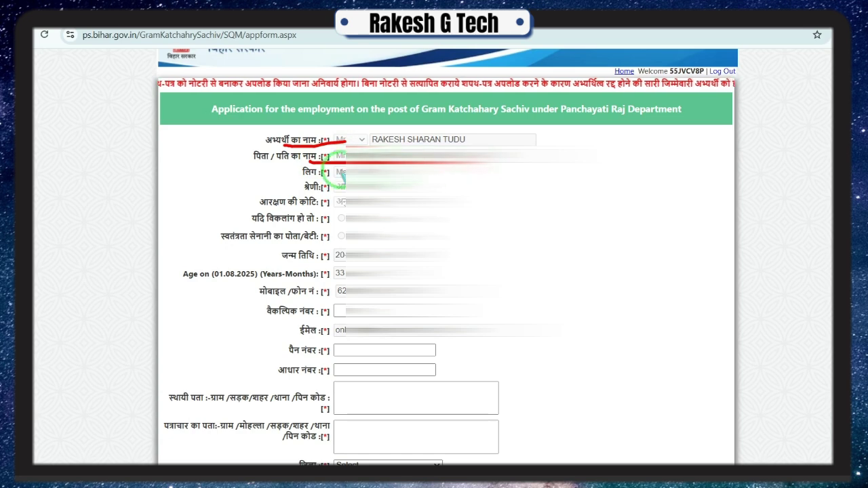
left_click_drag(333, 175, 474, 175)
left_click_drag(347, 201, 486, 199)
left_click_drag(347, 254, 492, 245)
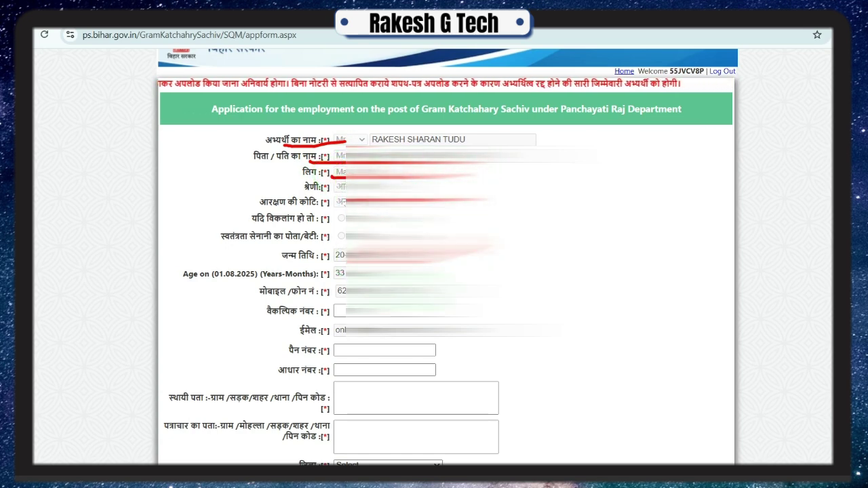
left_click_drag(338, 293, 488, 291)
mouse_move(495, 143)
left_mouse_down()
mouse_move(317, 186)
mouse_move(345, 244)
left_mouse_up()
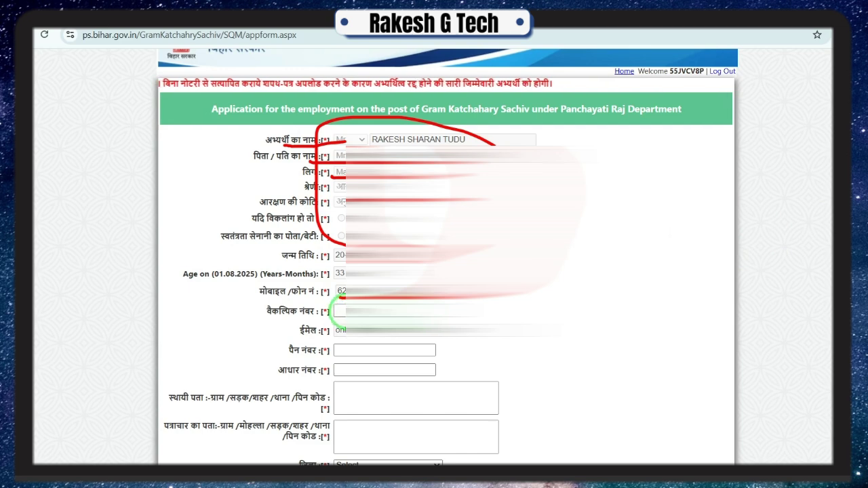
mouse_move(347, 300)
left_mouse_down()
mouse_move(335, 316)
mouse_move(506, 313)
left_mouse_up()
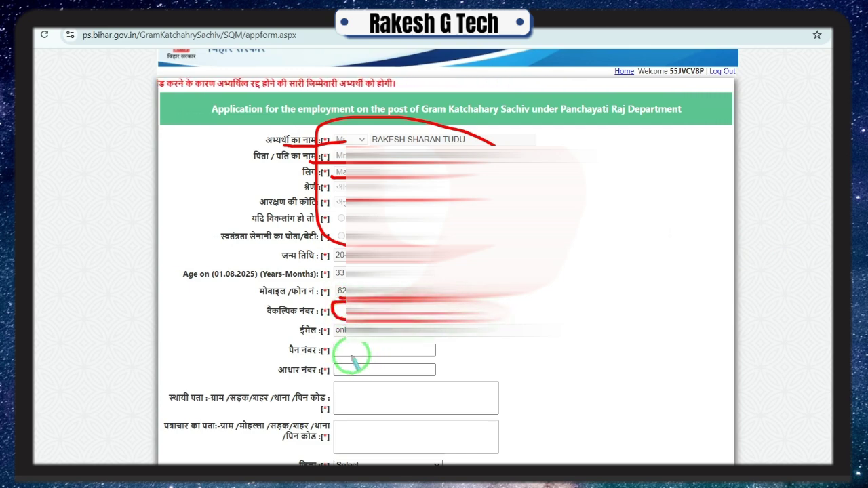
left_click_drag(347, 353, 440, 351)
left_click_drag(376, 373, 436, 370)
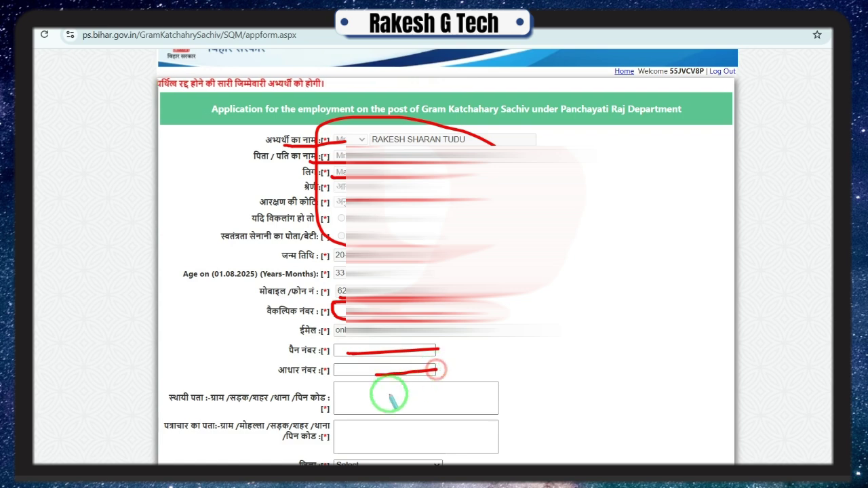
mouse_move(379, 384)
left_mouse_down()
mouse_move(382, 402)
mouse_move(389, 384)
mouse_move(441, 385)
mouse_move(413, 420)
mouse_move(428, 457)
mouse_move(417, 415)
left_mouse_up()
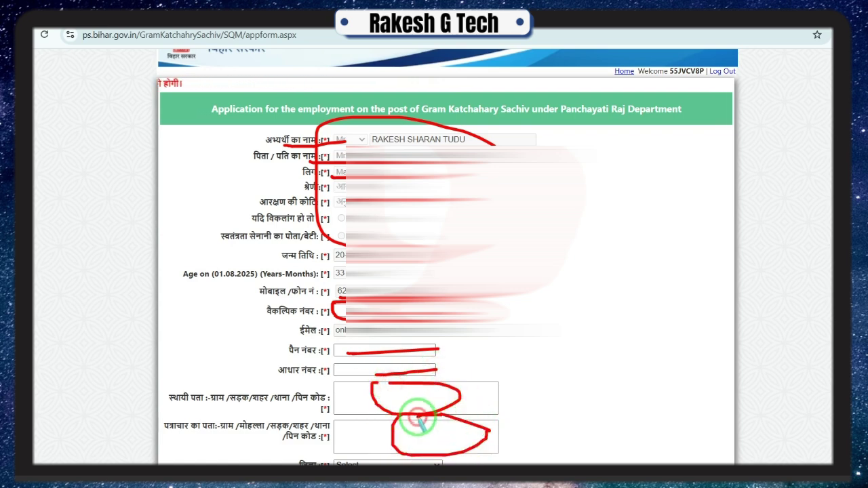
scroll(537, 387, "down", 5)
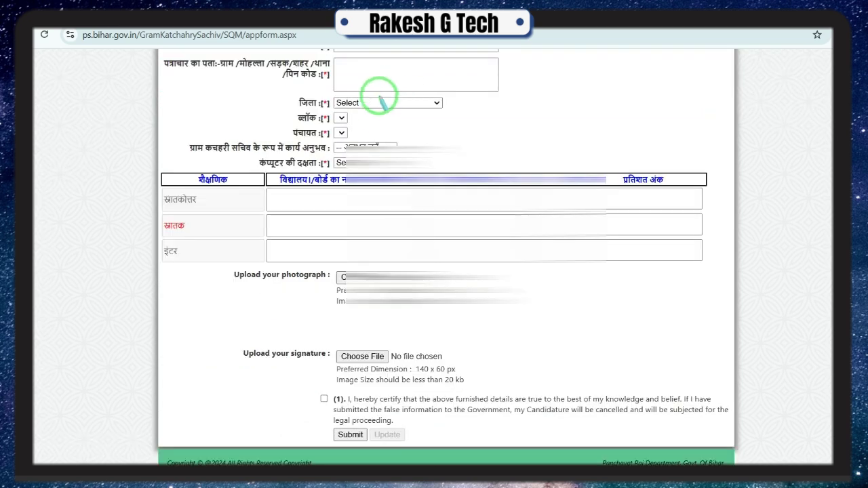
left_click_drag(392, 108, 475, 81)
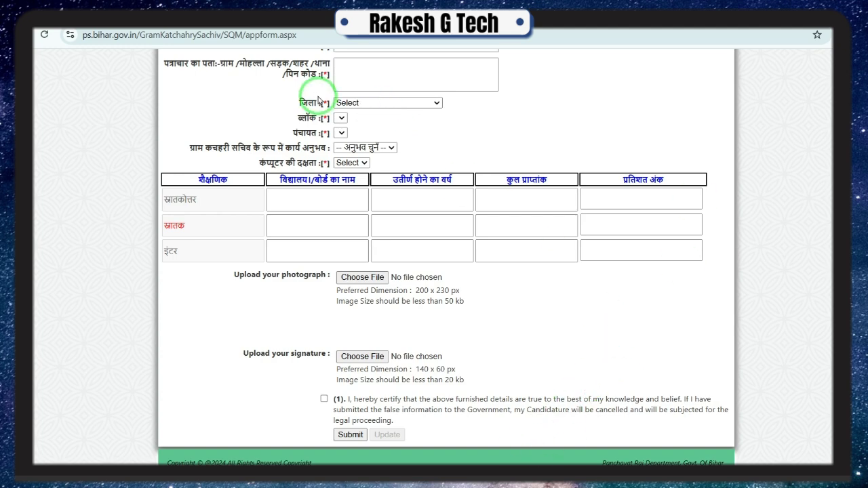
Set the applicant's district to PURNIA, the block to Rupauli and the panchayat to BASANT PUR
left_click(378, 103)
scroll(378, 221, "down", 5)
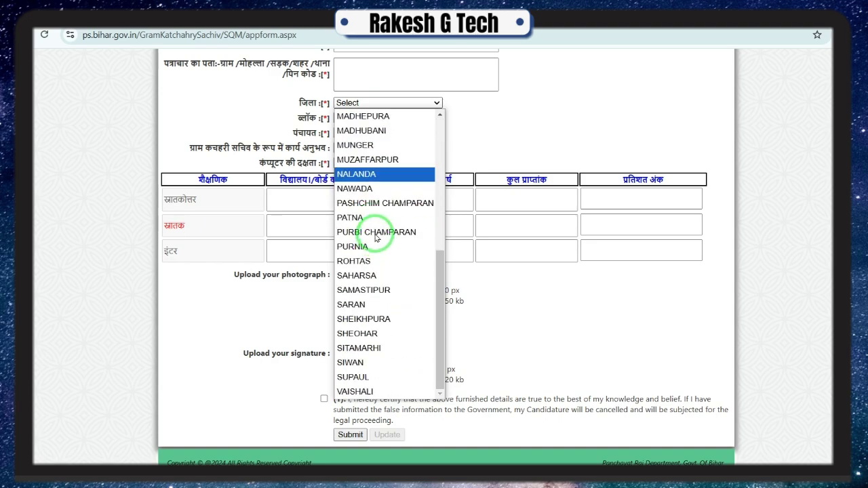
left_click(368, 243)
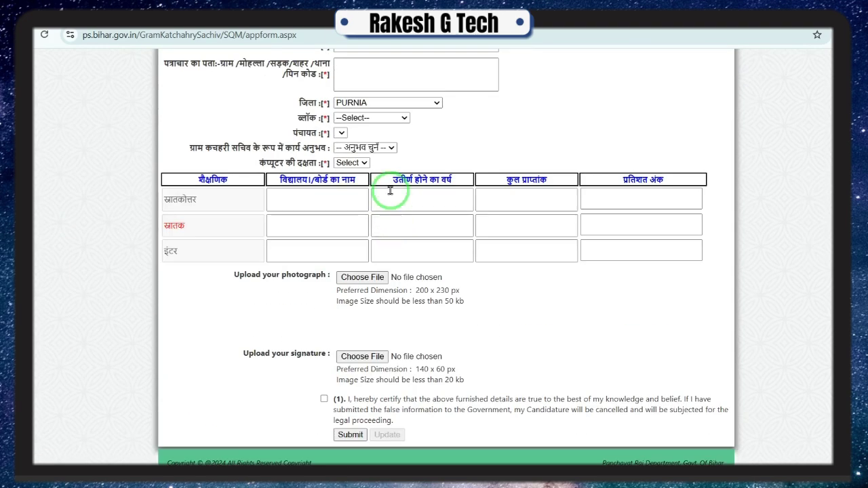
left_click(378, 118)
left_click(357, 324)
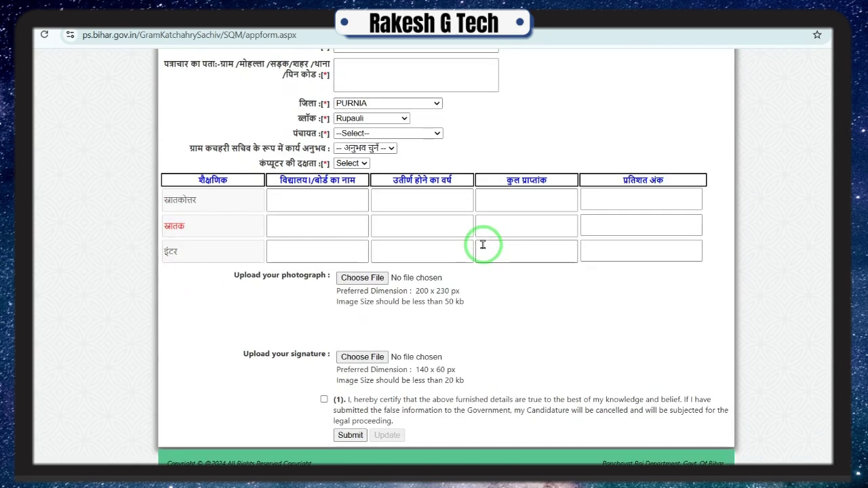
left_click(382, 133)
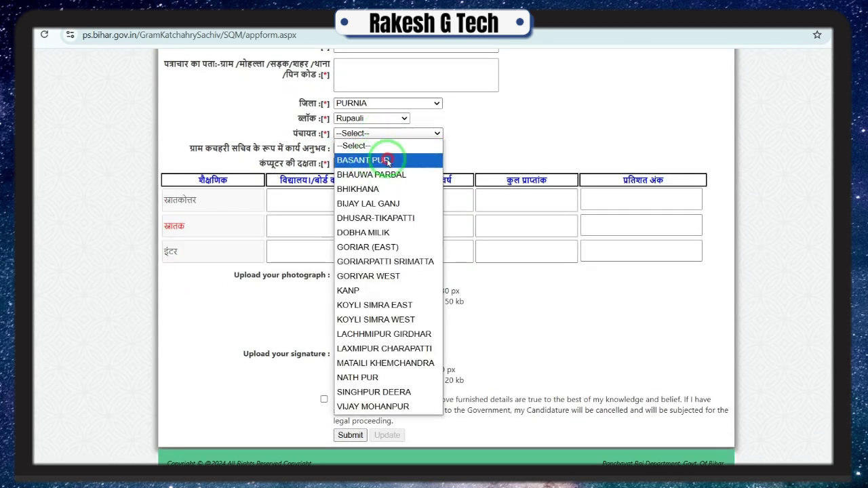
left_click(372, 162)
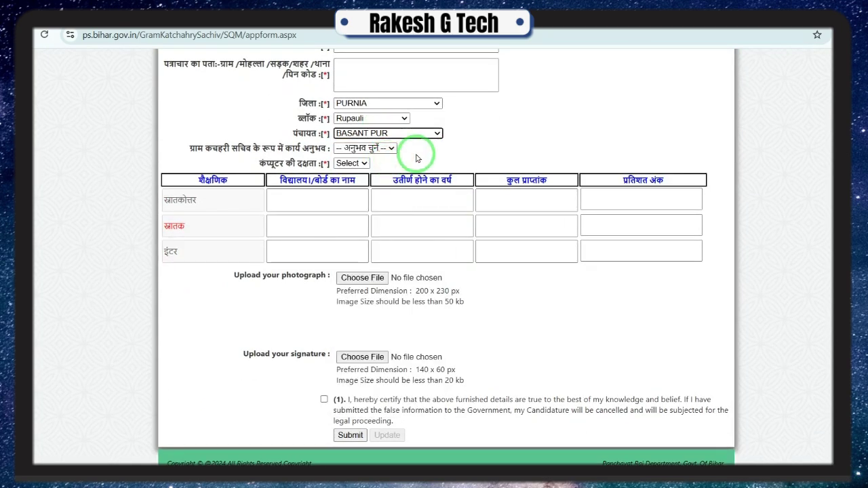
Leave the Gram Katchahry Sachiv work experience unselected and set the computer proficiency to हाँ
left_click(352, 150)
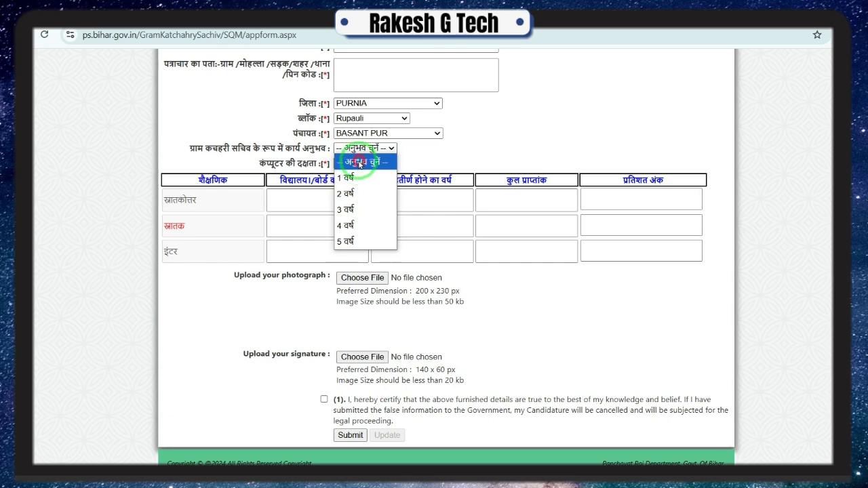
left_click(356, 161)
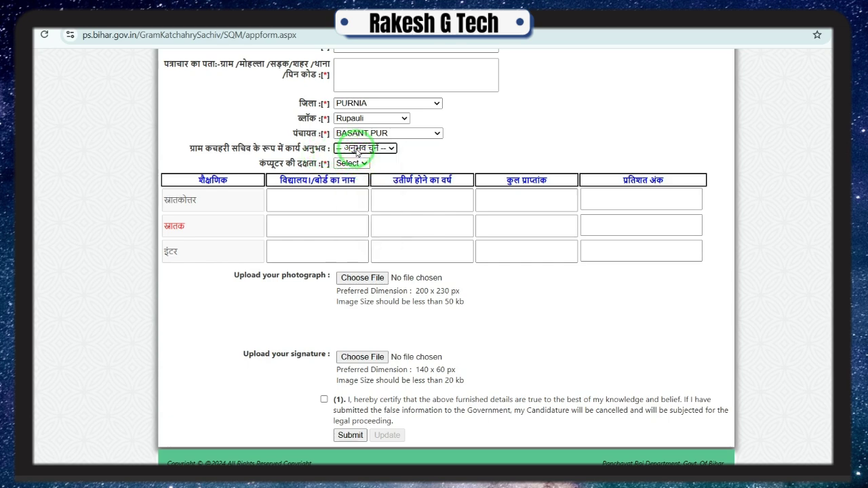
left_click(345, 163)
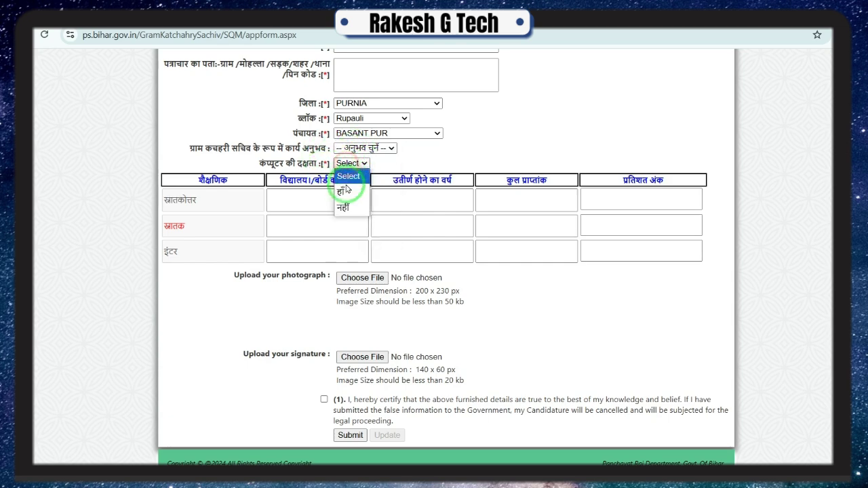
left_click(346, 189)
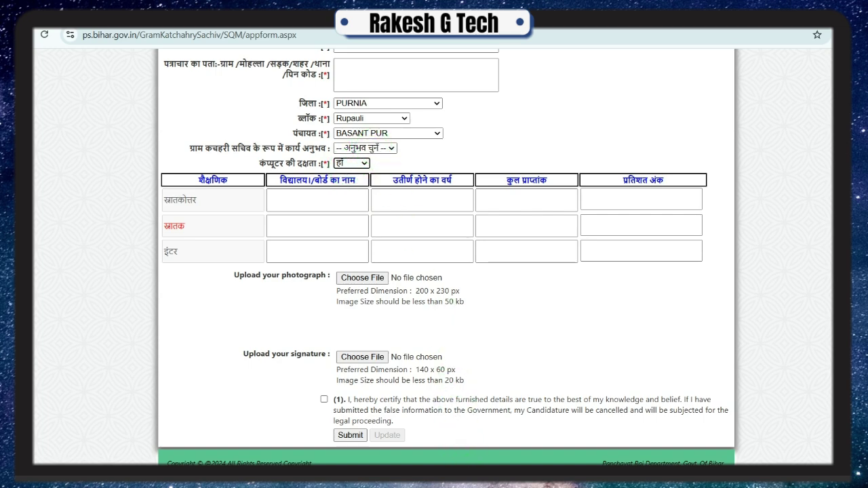
Check the chosen panchayat against the advertisement PDF, examining the panchayats listed for the रूपौली block on page 51
mouse_move(426, 128)
left_mouse_down()
mouse_move(384, 125)
mouse_move(339, 140)
mouse_move(421, 129)
left_mouse_up()
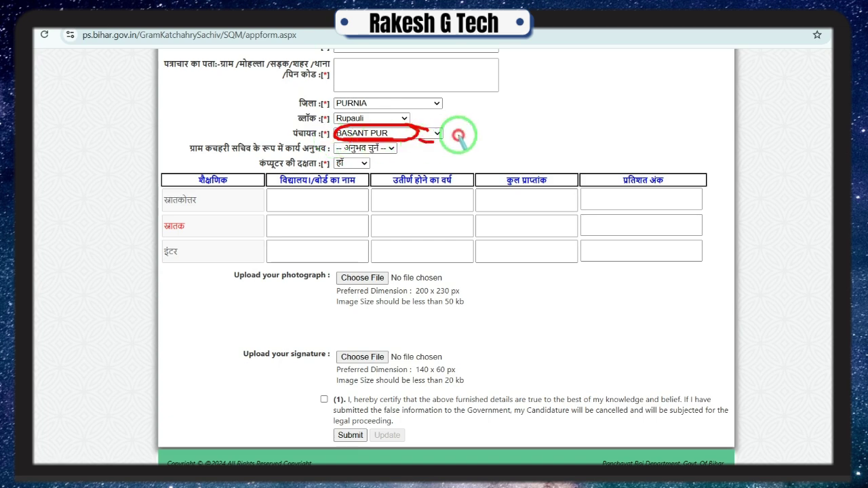
key("Escape")
left_click_drag(427, 138, 483, 128)
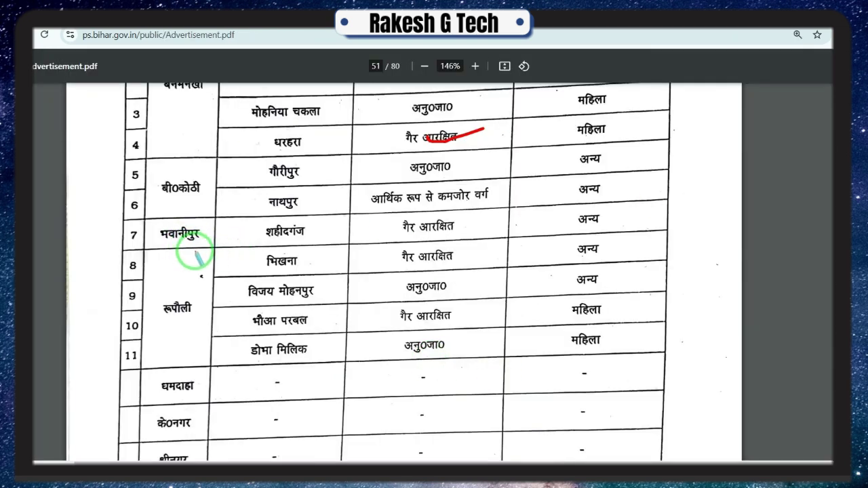
mouse_move(187, 274)
left_mouse_down()
mouse_move(170, 276)
mouse_move(223, 293)
mouse_move(169, 272)
left_mouse_up()
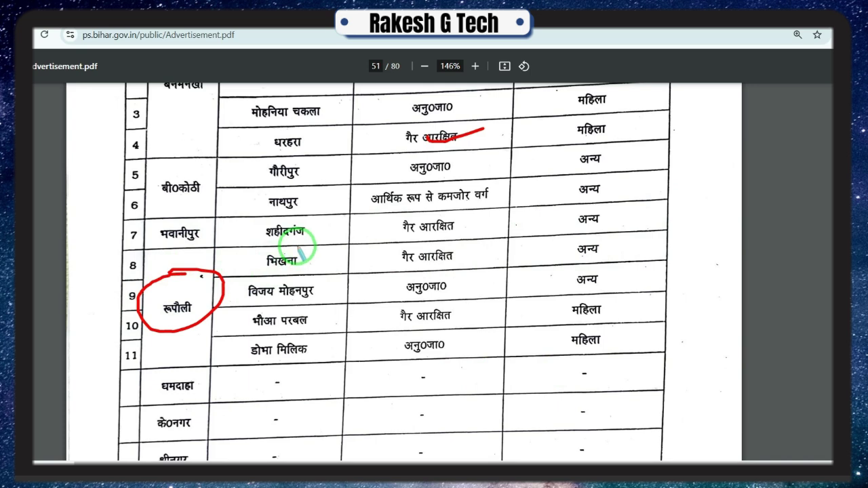
left_click_drag(262, 272, 336, 266)
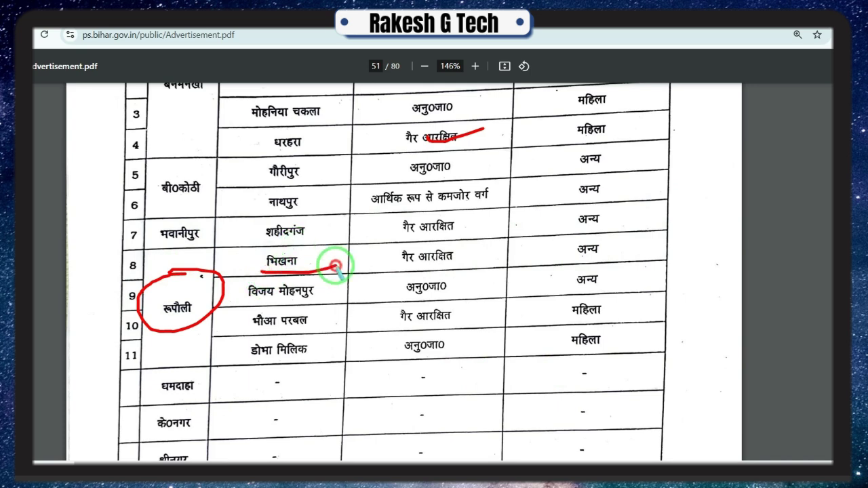
left_click_drag(241, 304, 331, 300)
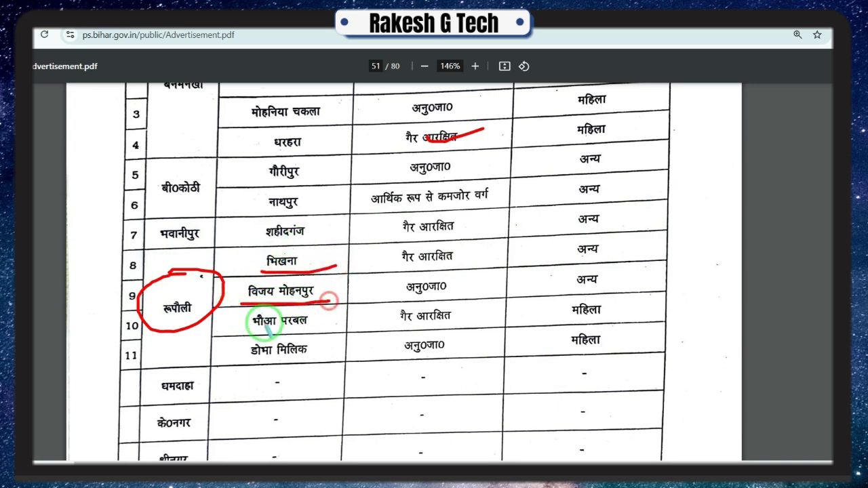
left_click_drag(249, 332, 299, 330)
left_click_drag(246, 360, 305, 358)
mouse_move(309, 250)
left_mouse_down()
mouse_move(291, 247)
mouse_move(232, 361)
mouse_move(310, 223)
mouse_move(249, 252)
left_mouse_up()
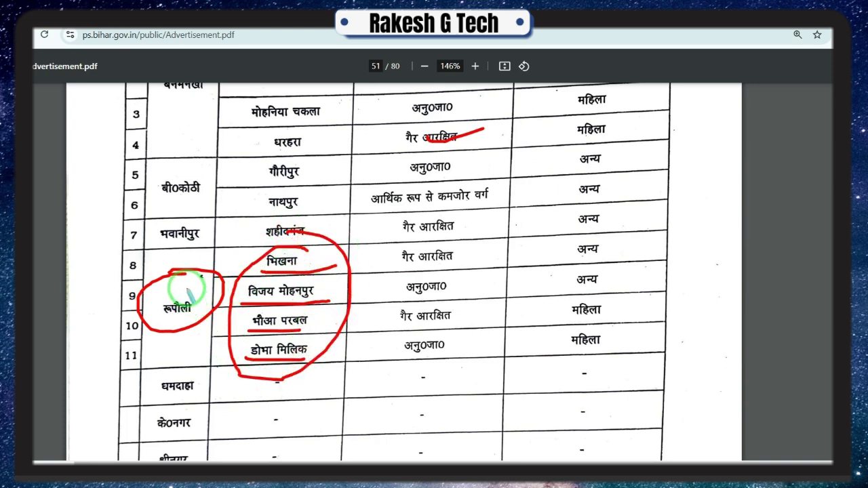
left_click_drag(186, 285, 231, 300)
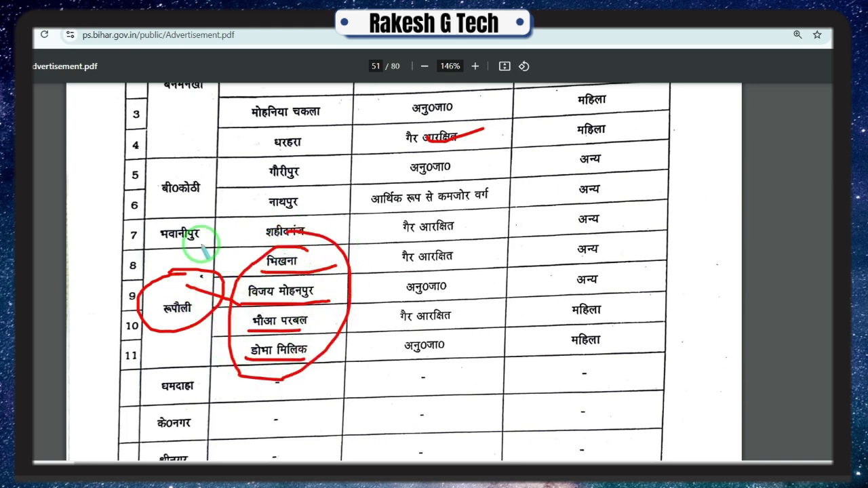
Examine the reservation category and gender columns for the four रूपौली panchayats in the advertisement
mouse_move(395, 252)
left_mouse_down()
mouse_move(352, 349)
mouse_move(490, 304)
mouse_move(442, 232)
mouse_move(396, 249)
mouse_move(407, 265)
mouse_move(452, 265)
left_mouse_up()
key("Delete")
left_click_drag(400, 297, 446, 295)
left_click_drag(396, 324, 453, 321)
left_click_drag(394, 353, 439, 357)
left_click_drag(577, 343, 599, 339)
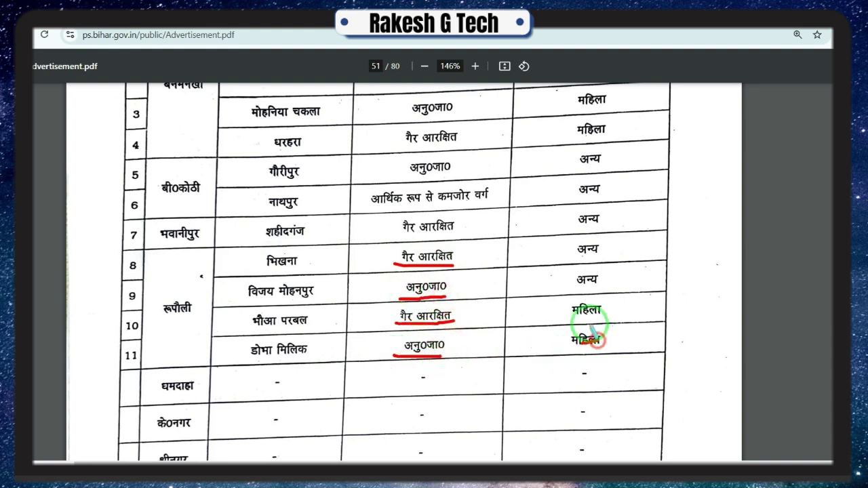
mouse_move(582, 311)
left_mouse_down()
mouse_move(600, 307)
mouse_move(606, 278)
left_mouse_up()
left_click(601, 248)
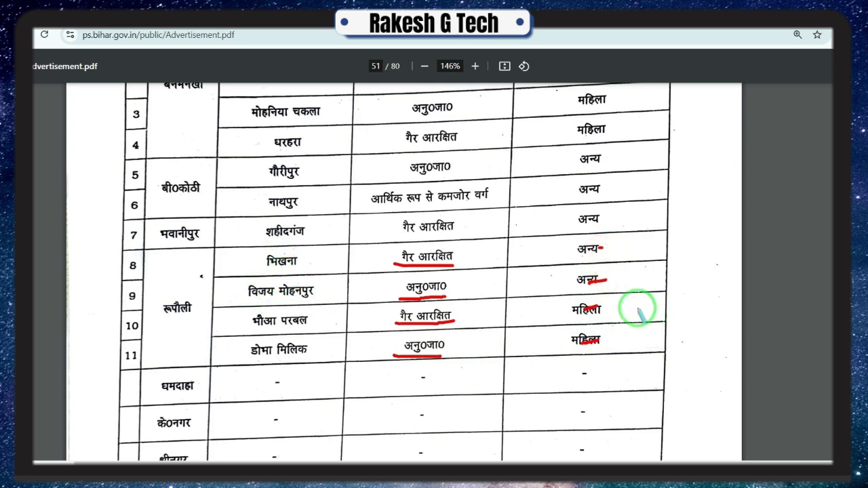
mouse_move(587, 237)
left_mouse_down()
mouse_move(571, 244)
mouse_move(616, 290)
mouse_move(570, 248)
left_mouse_up()
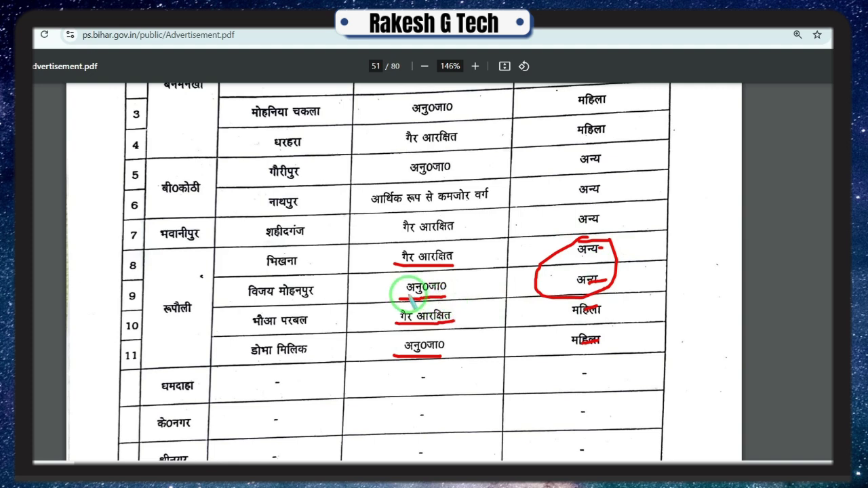
left_click_drag(406, 293, 461, 293)
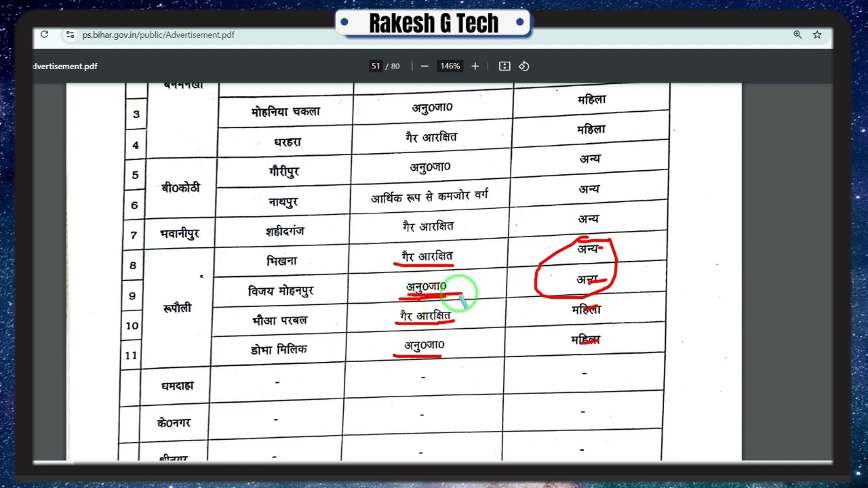
left_click_drag(461, 296, 465, 285)
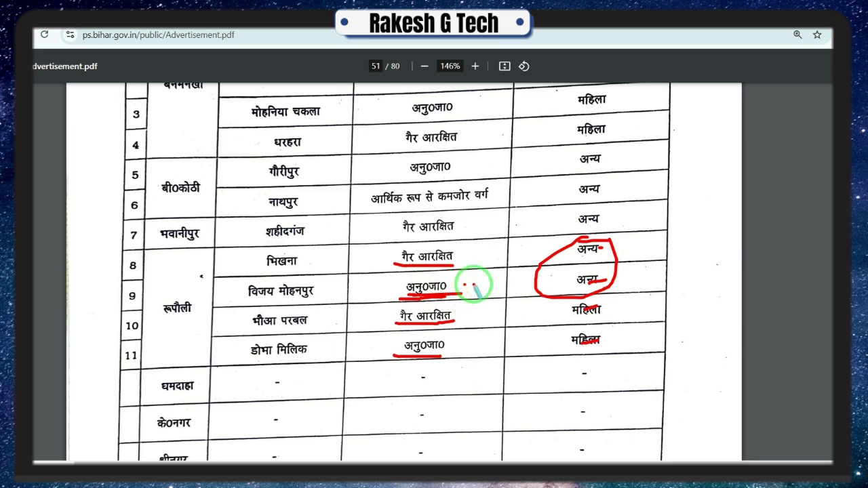
right_click(480, 366)
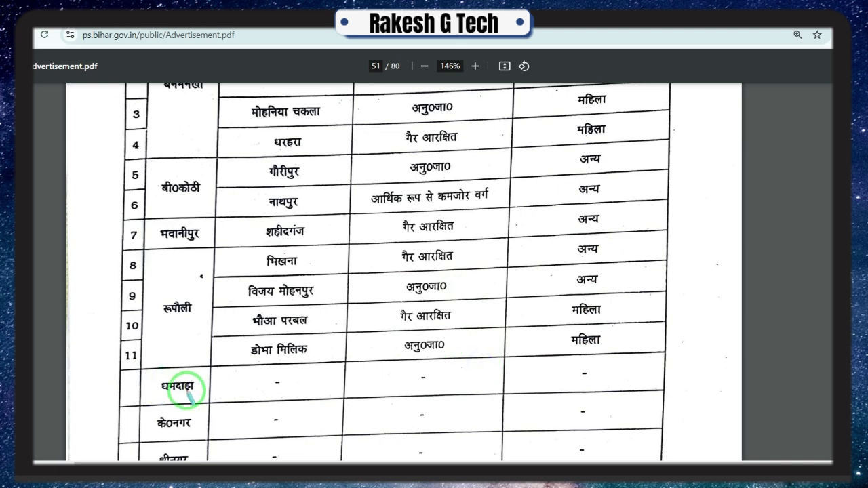
Check the panchayat, category and gender entries for the धमदाहा and के०नगर blocks in the advertisement
mouse_move(185, 390)
left_mouse_down()
mouse_move(166, 377)
mouse_move(187, 391)
left_mouse_up()
left_click_drag(266, 388, 310, 385)
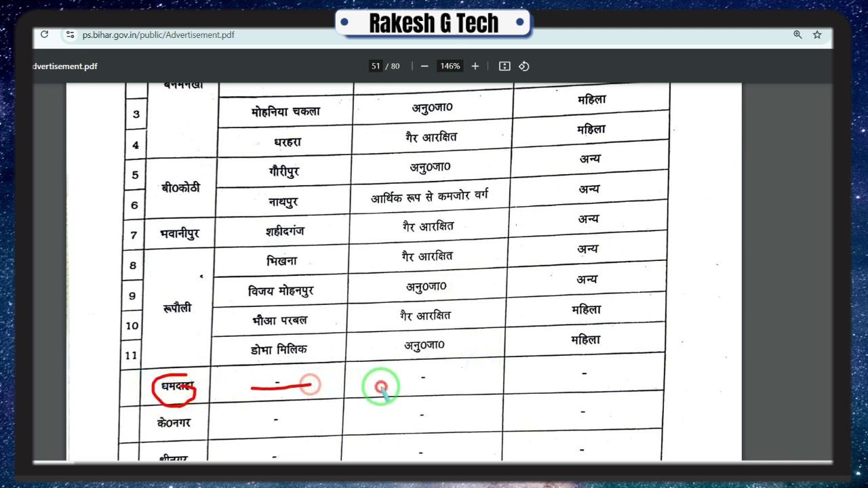
left_click_drag(382, 387, 477, 387)
left_click_drag(548, 381, 589, 377)
left_click_drag(251, 423, 311, 422)
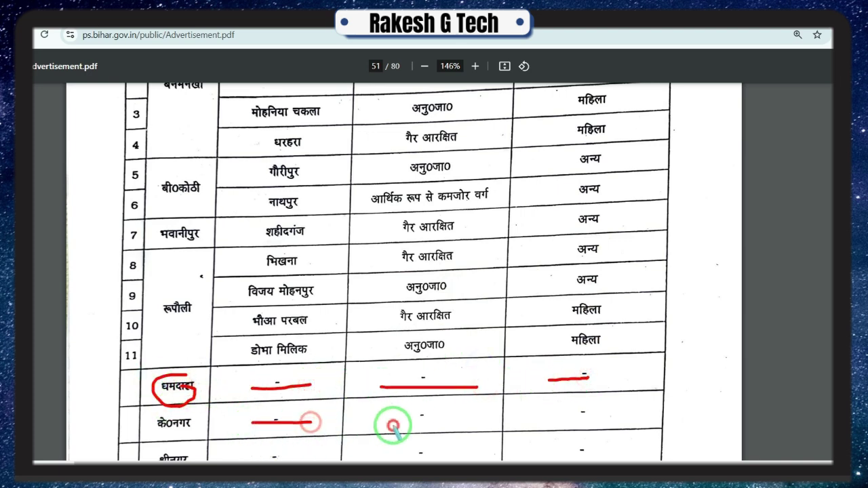
left_click_drag(400, 425, 434, 420)
left_click_drag(539, 413, 571, 411)
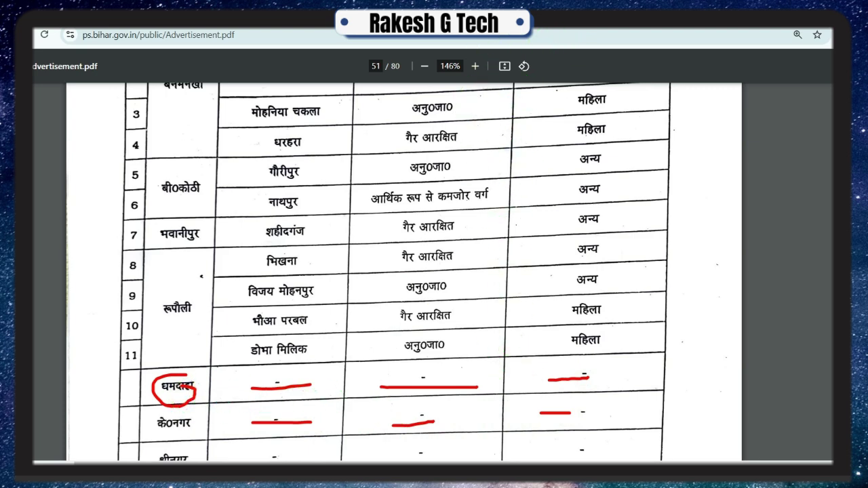
Return to the online application form and review the selected block and panchayat
key("ctrl+Tab")
left_click_drag(394, 128, 420, 131)
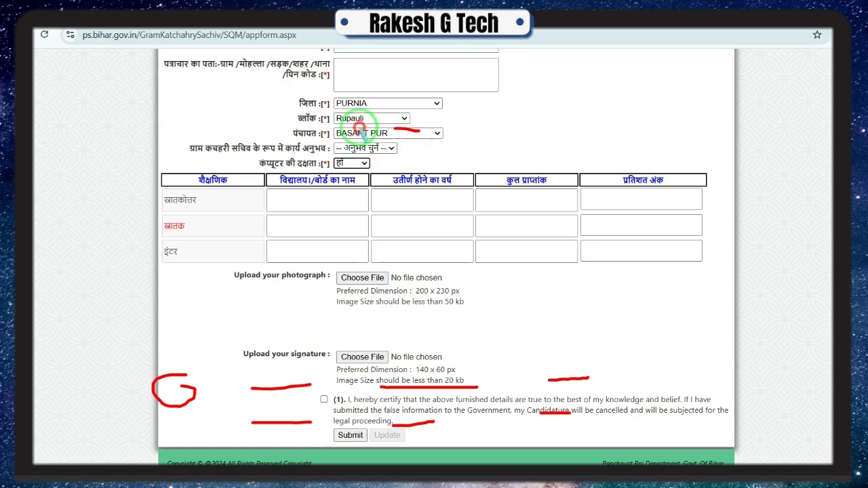
mouse_move(360, 127)
left_mouse_down()
mouse_move(426, 140)
mouse_move(401, 123)
left_mouse_up()
key("e")
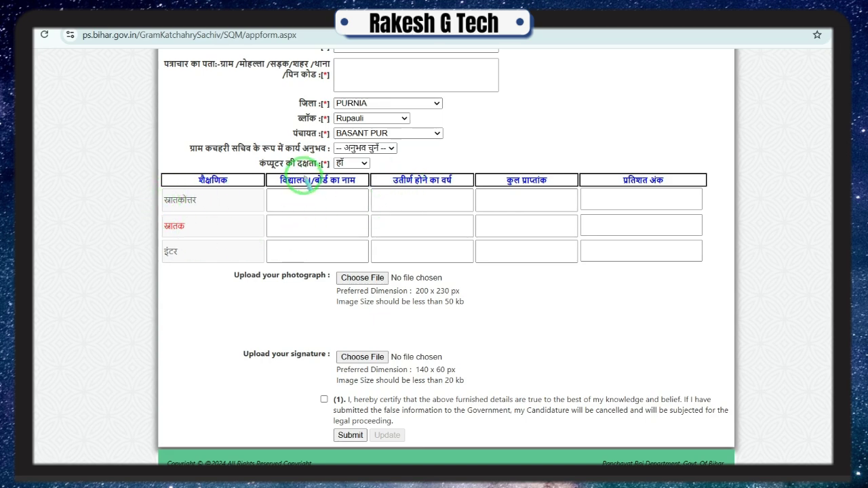
Review the board name, passing year, total marks and percentage fields for the inter, graduation and post-graduation rows
mouse_move(298, 243)
left_mouse_down()
mouse_move(355, 246)
mouse_move(302, 243)
left_mouse_up()
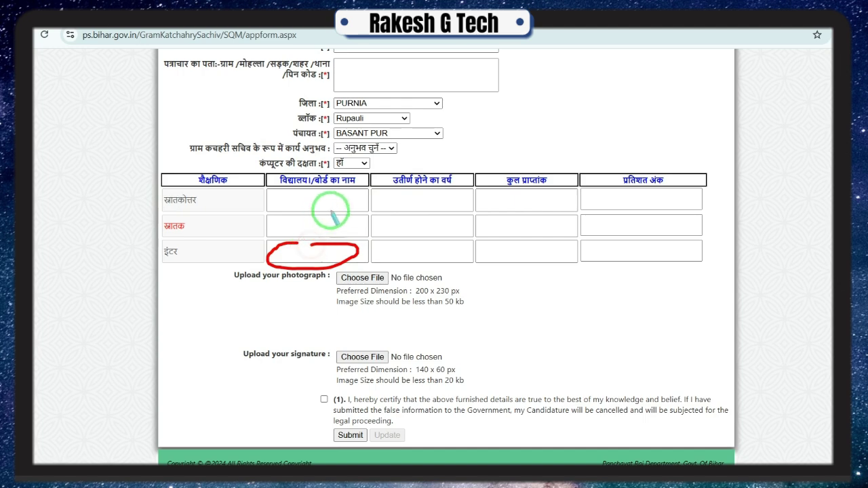
mouse_move(429, 241)
left_mouse_down()
mouse_move(449, 244)
mouse_move(421, 237)
left_mouse_up()
mouse_move(536, 240)
left_mouse_down()
mouse_move(512, 240)
mouse_move(545, 252)
mouse_move(537, 241)
left_mouse_up()
mouse_move(631, 240)
left_mouse_down()
mouse_move(645, 253)
mouse_move(638, 241)
left_mouse_up()
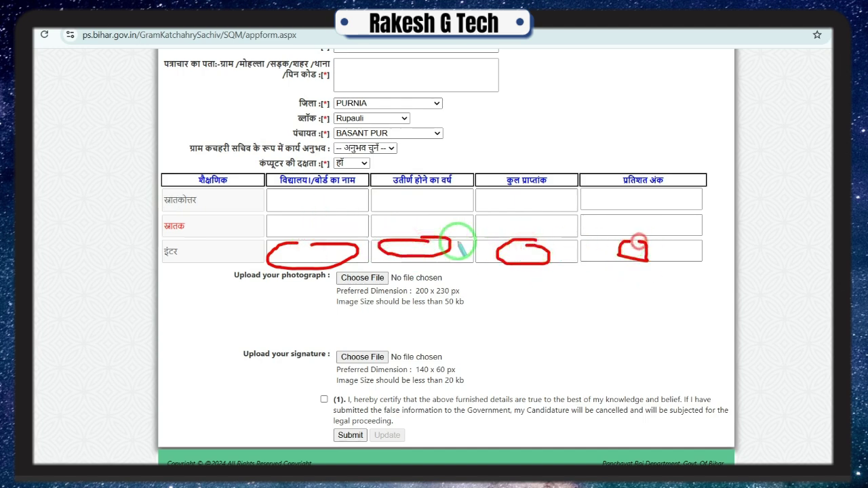
mouse_move(299, 217)
left_mouse_down()
mouse_move(308, 214)
mouse_move(291, 216)
left_mouse_up()
mouse_move(327, 192)
left_mouse_down()
mouse_move(356, 209)
mouse_move(320, 199)
left_mouse_up()
left_click_drag(399, 200, 629, 197)
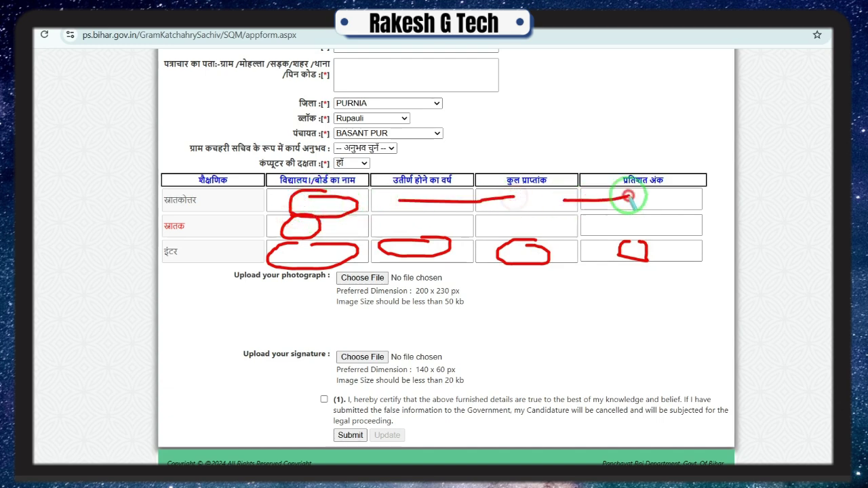
right_click(546, 286)
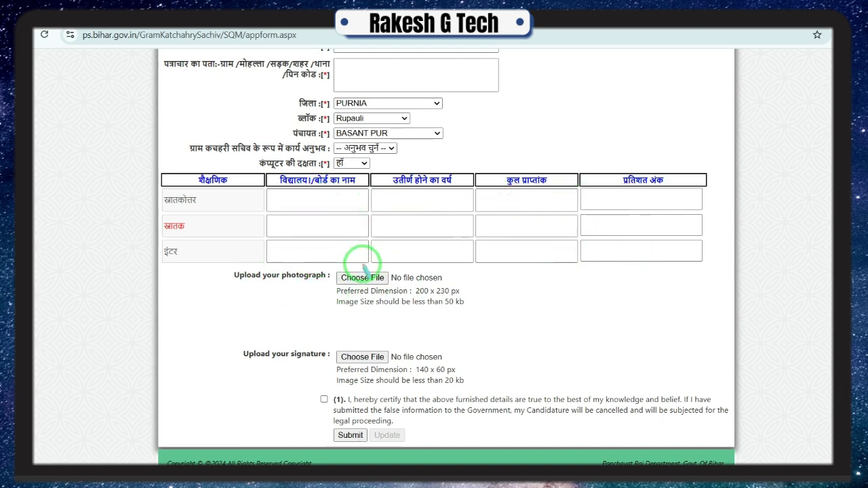
Review the photograph and signature upload requirements and the declaration checkbox on the application form
mouse_move(319, 290)
left_mouse_down()
mouse_move(346, 257)
mouse_move(326, 262)
left_mouse_up()
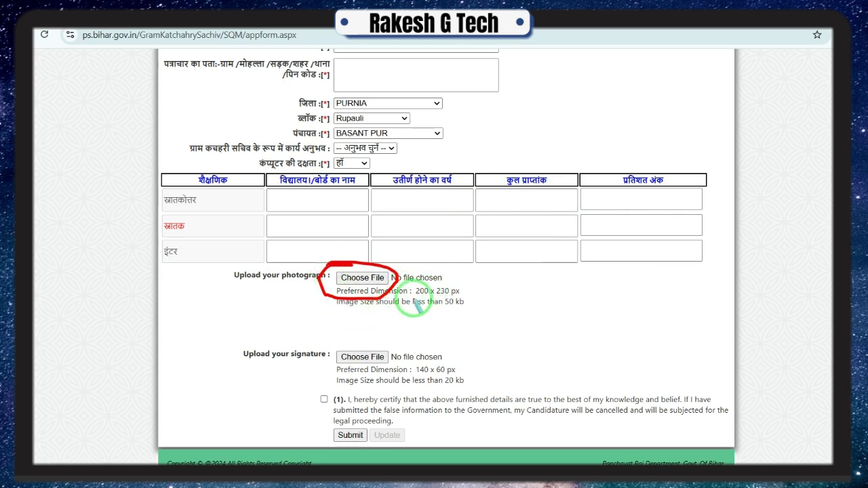
mouse_move(414, 283)
left_mouse_down()
mouse_move(472, 300)
mouse_move(438, 278)
left_mouse_up()
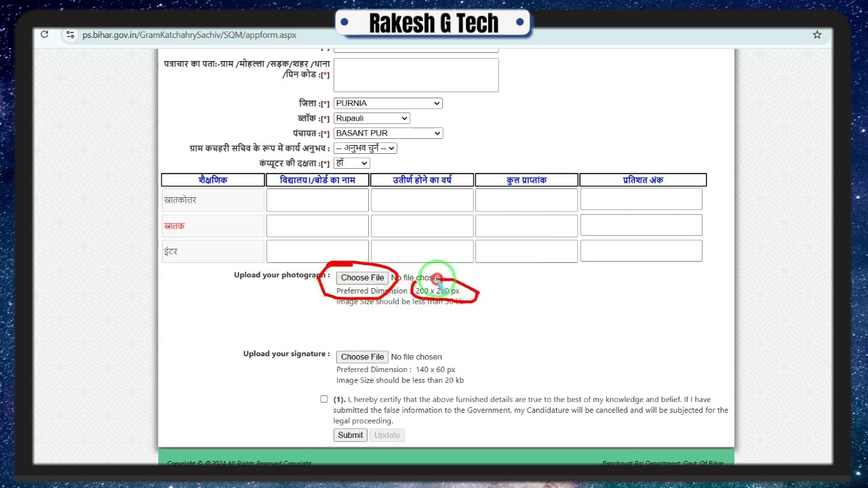
right_click(451, 302)
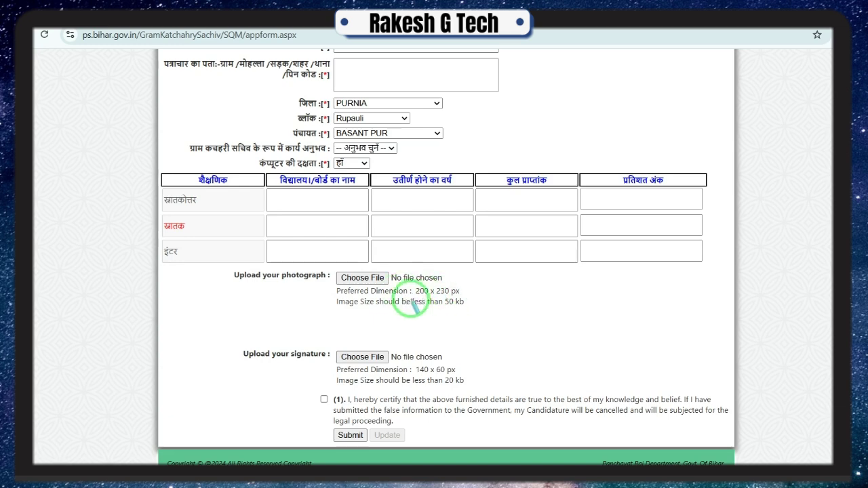
left_click_drag(414, 295, 450, 296)
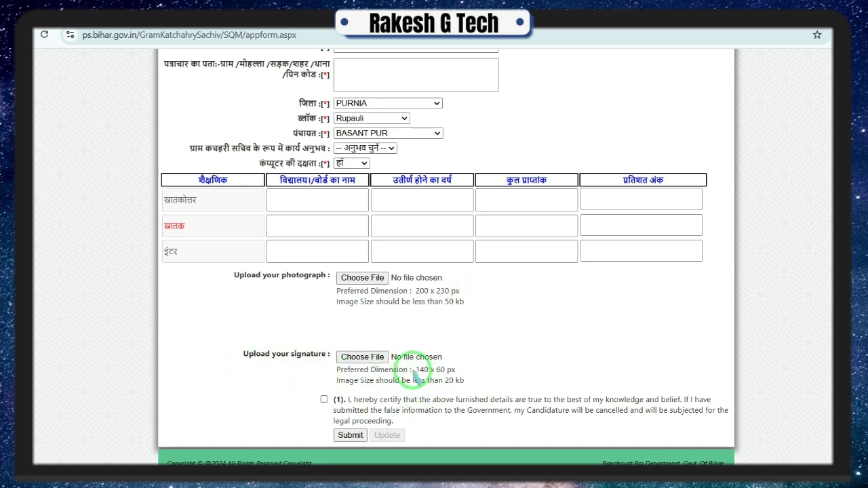
left_click_drag(415, 373, 453, 373)
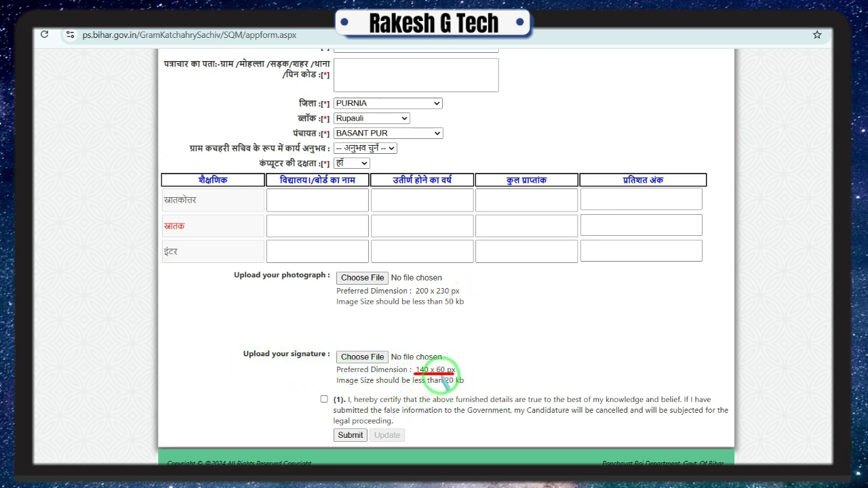
left_click_drag(335, 390, 326, 403)
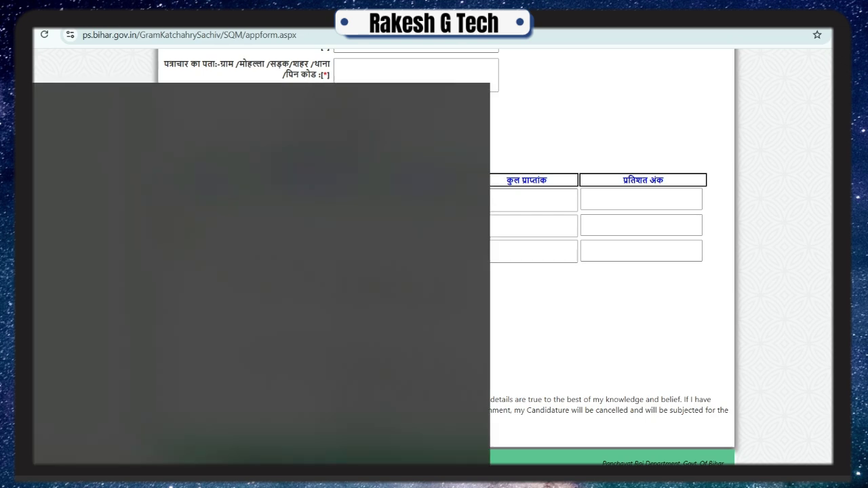
Switch to Paint with a blank canvas
type("paint")
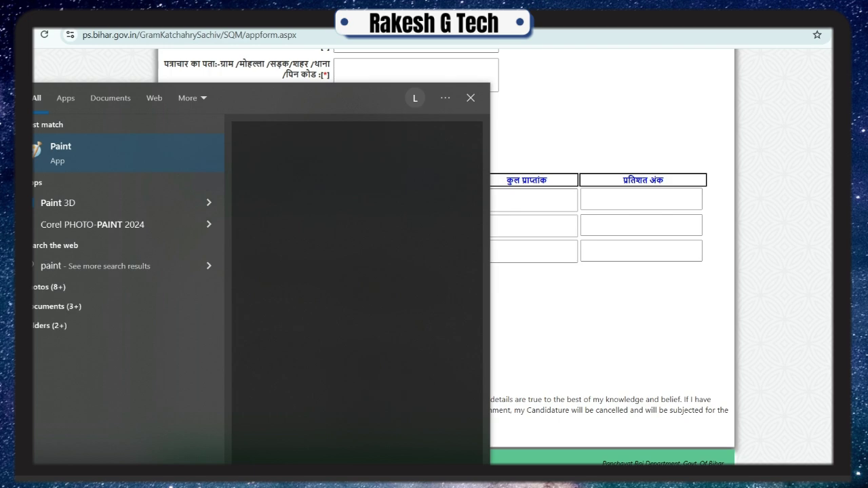
left_click(791, 184)
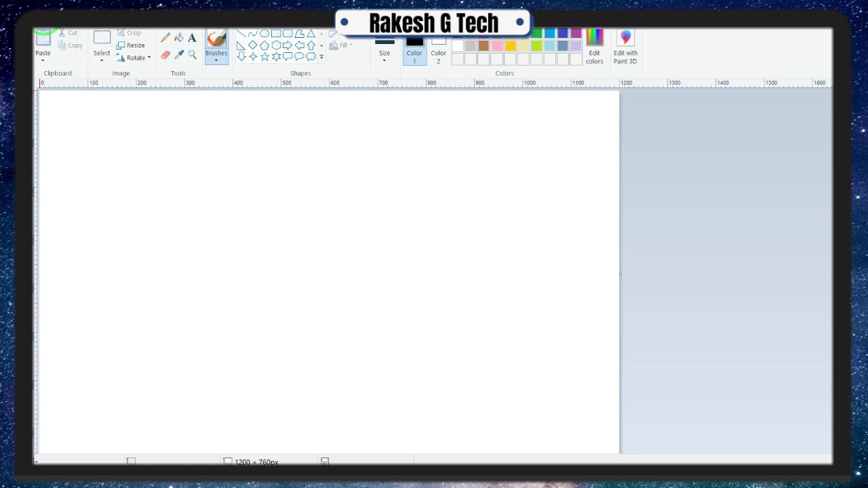
left_click(44, 29)
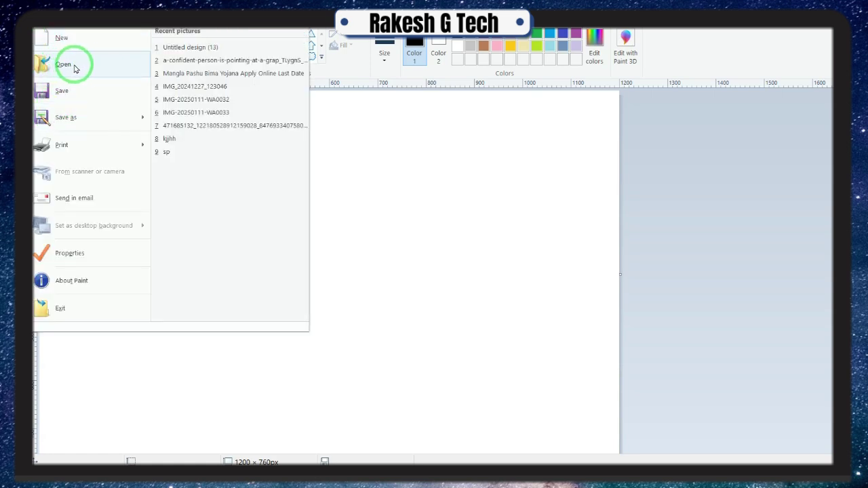
left_click(350, 190)
left_click_drag(242, 165, 261, 256)
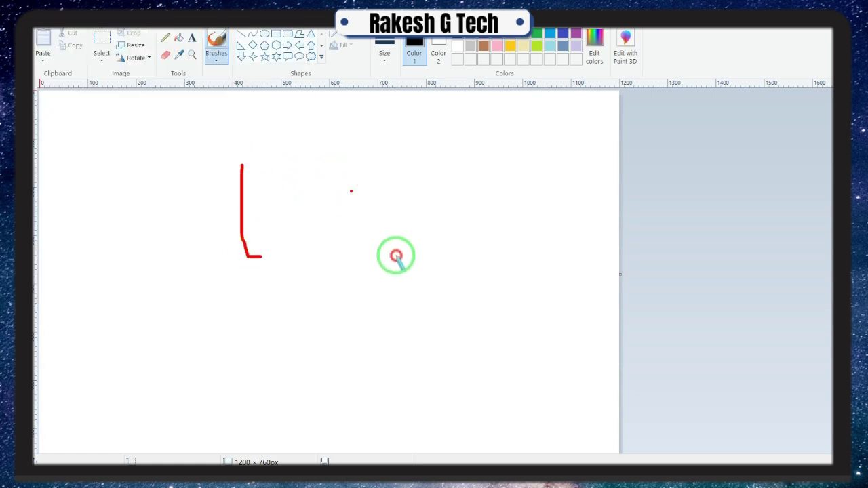
mouse_move(396, 256)
left_mouse_down()
mouse_move(368, 167)
mouse_move(248, 165)
left_mouse_up()
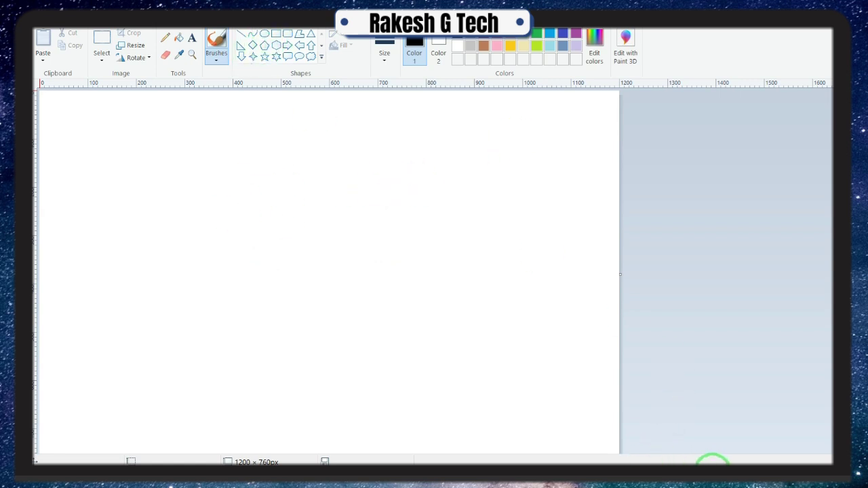
Draw a rectangle about 222 × 248 px as a sample photograph and crop the image to about 261 × 289 px around it
left_click_drag(174, 157, 281, 276)
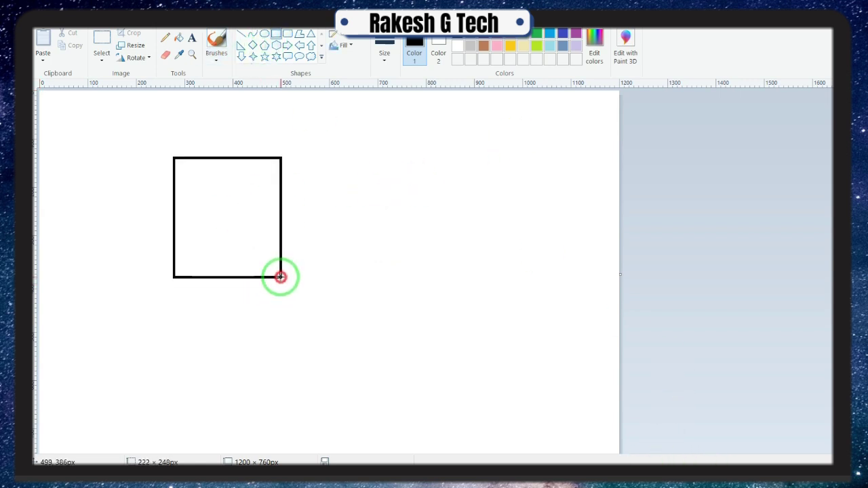
left_click(352, 253)
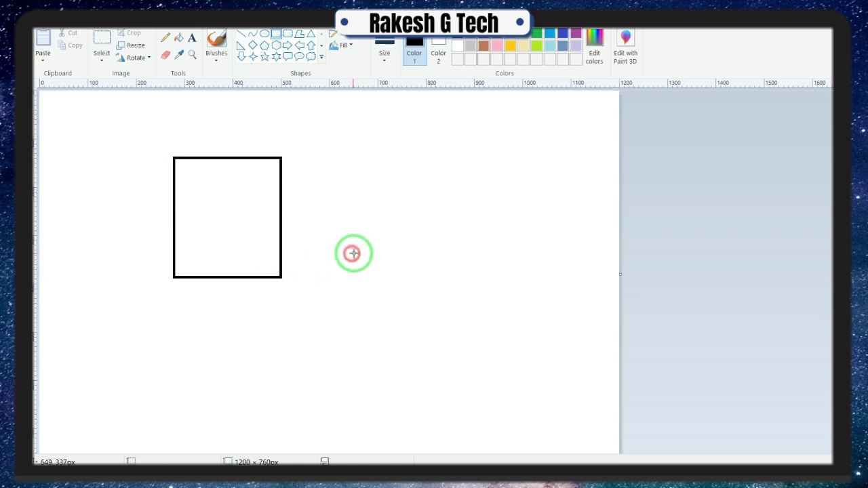
left_click(103, 39)
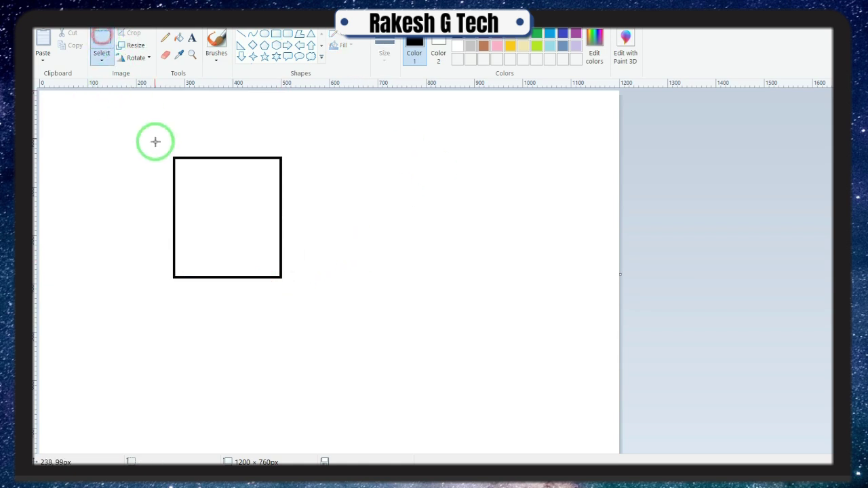
left_click_drag(164, 147, 291, 288)
left_click(130, 33)
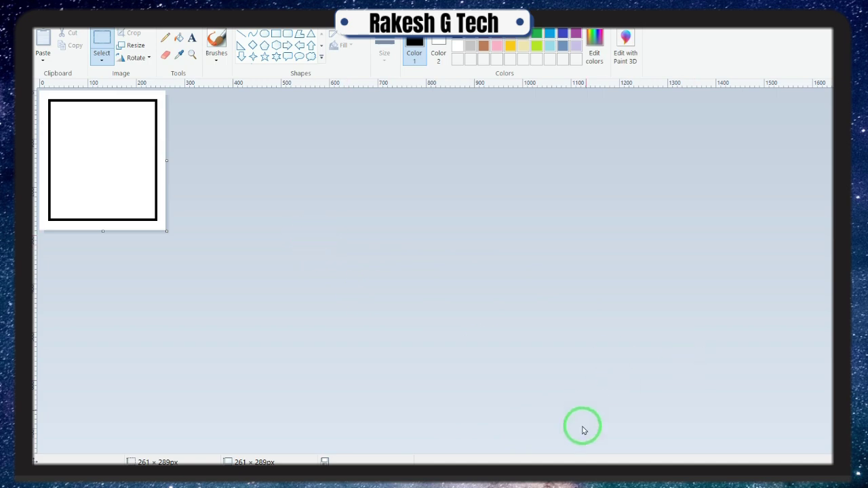
left_click(478, 299)
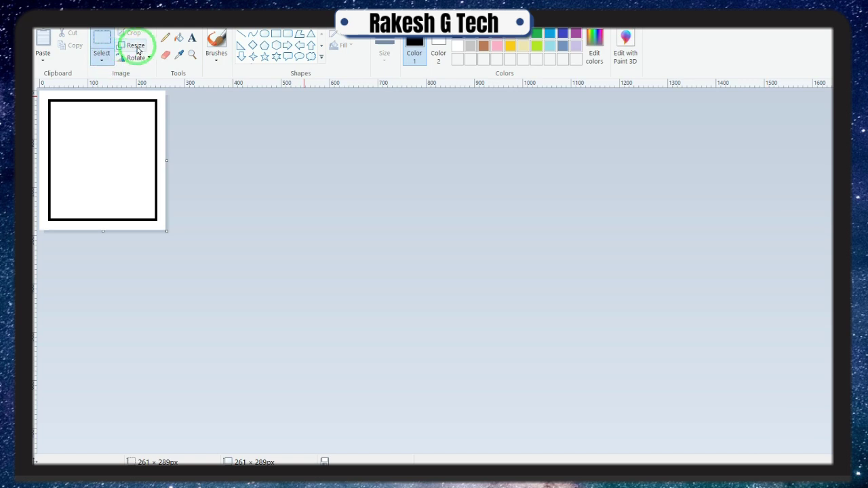
Resize the sample photograph to 200 × 230 pixels without maintaining the aspect ratio
left_click(133, 47)
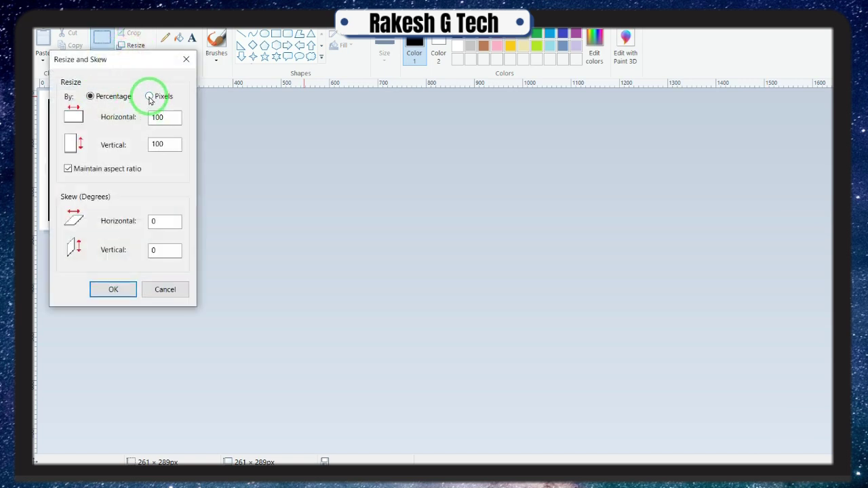
left_click(149, 97)
left_click(69, 169)
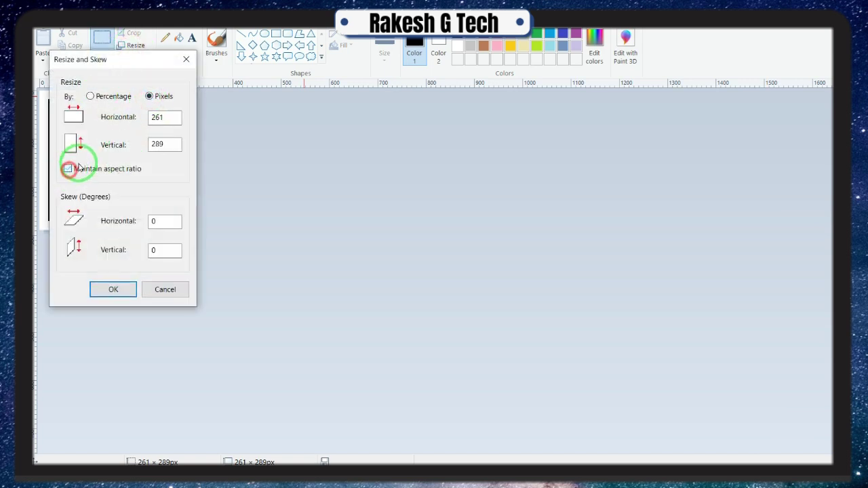
left_click_drag(170, 120, 136, 120)
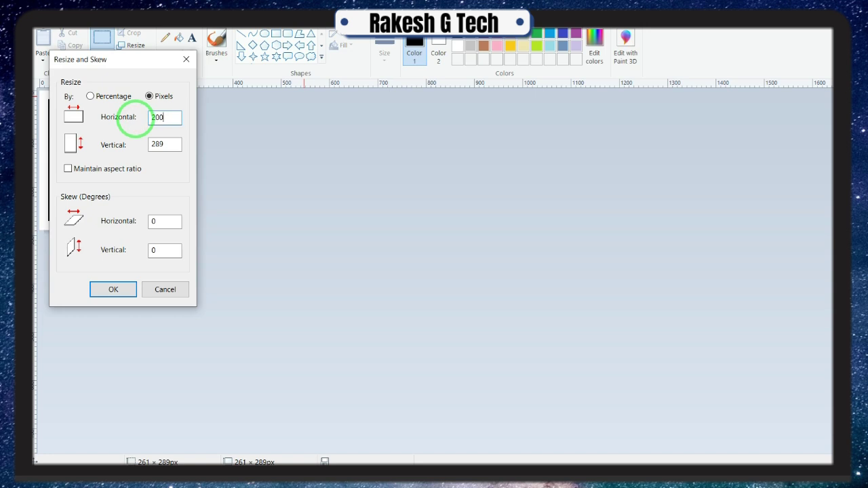
left_click_drag(183, 144, 114, 147)
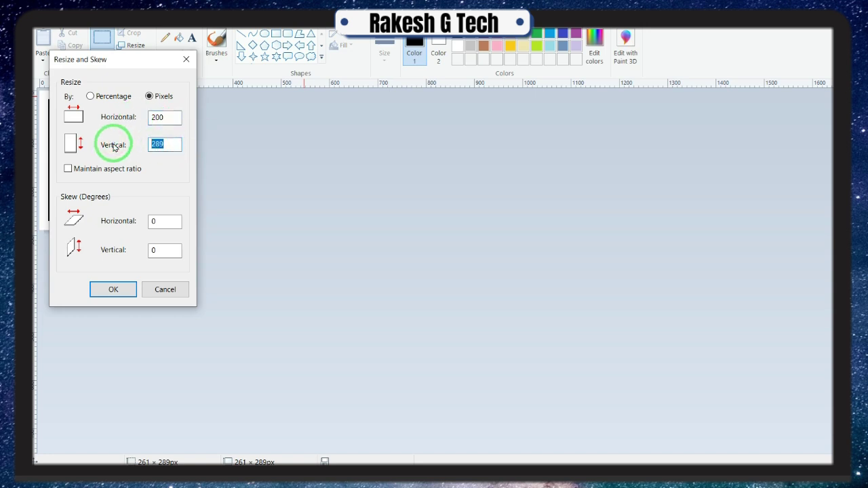
left_click(107, 289)
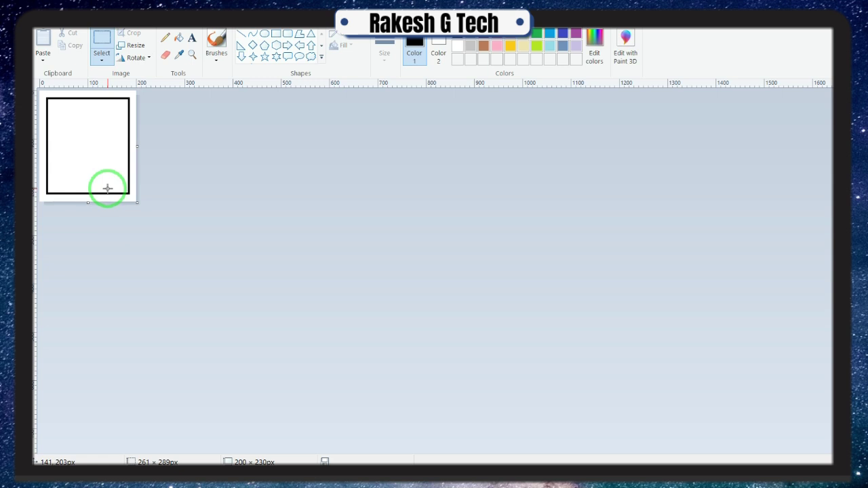
Widen the canvas to about 642 px and draw a rectangle about 242 × 73 px in the empty area as a sample signature
left_click_drag(138, 146, 349, 170)
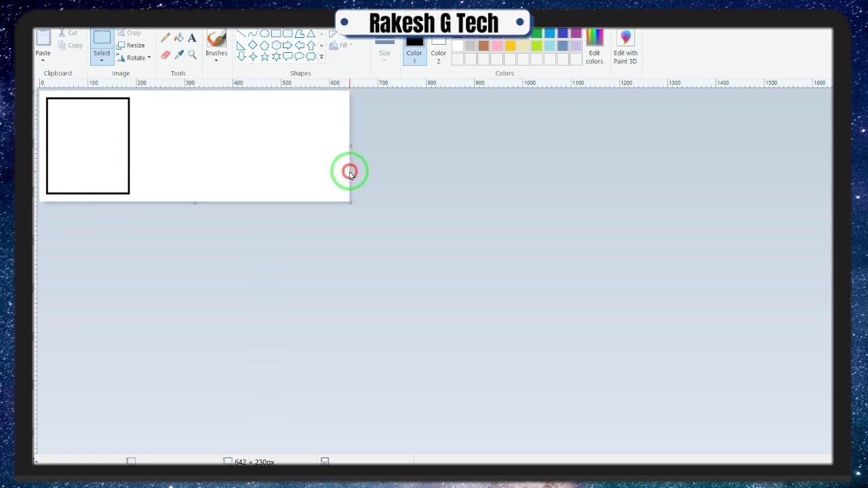
left_click(277, 35)
left_click_drag(185, 112, 301, 147)
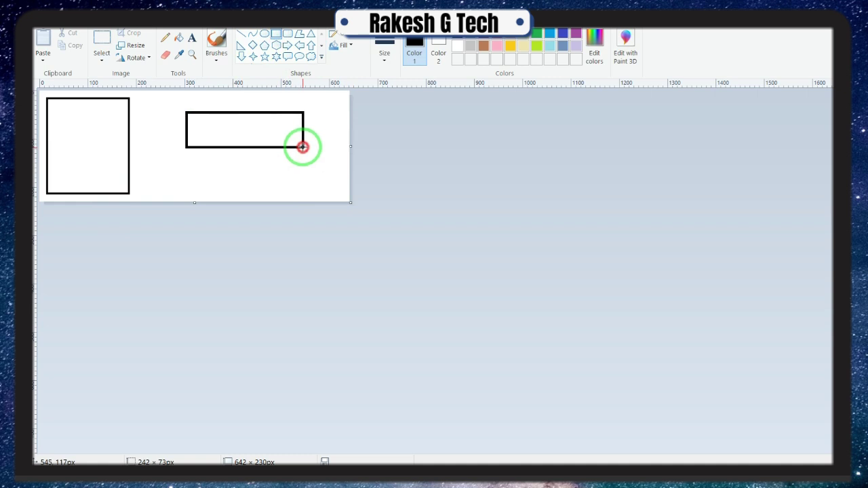
Crop the image to an area of about 281 × 109 px around the sample signature rectangle
left_click(101, 42)
left_click_drag(178, 104, 313, 155)
left_click(129, 33)
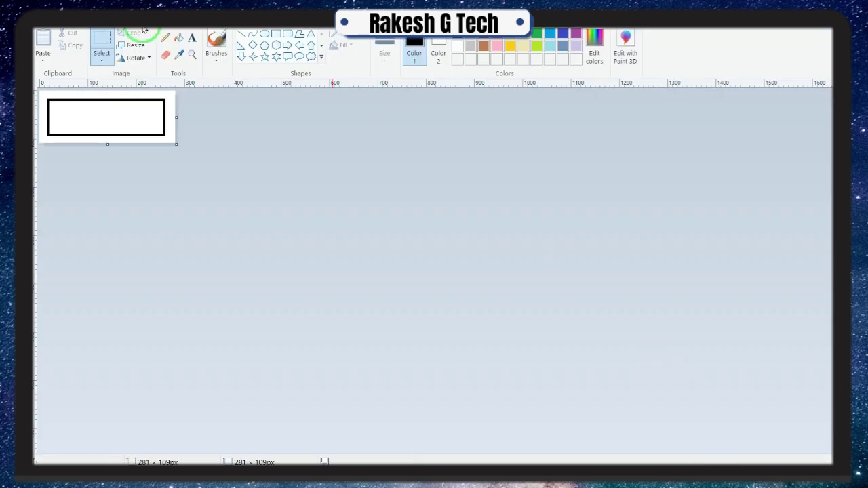
Resize the sample signature to 140 × 60 pixels without maintaining the aspect ratio
left_click(135, 47)
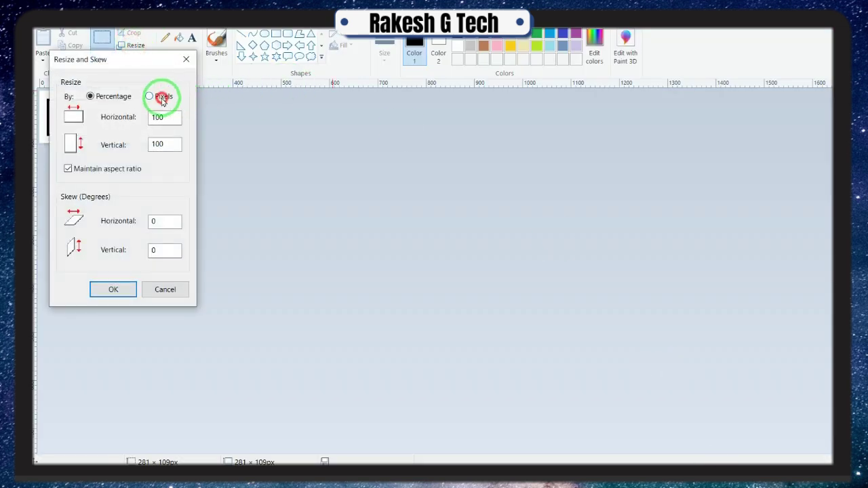
left_click(163, 99)
left_click(89, 170)
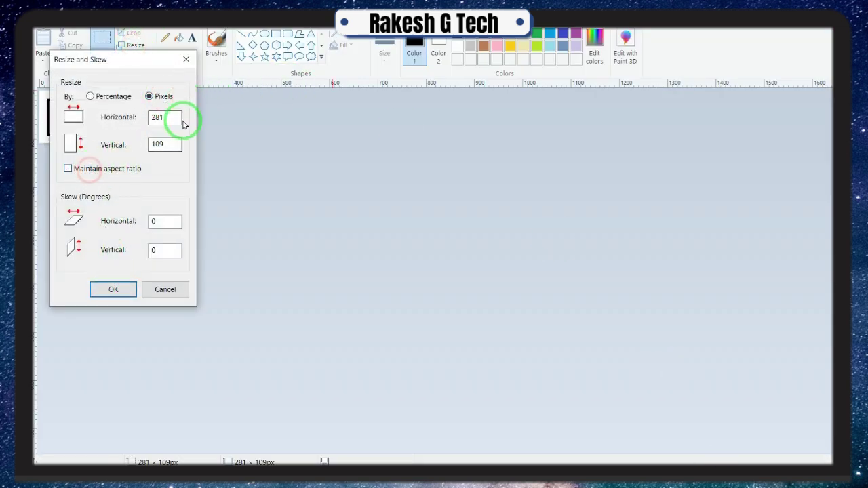
left_click_drag(177, 119, 105, 122)
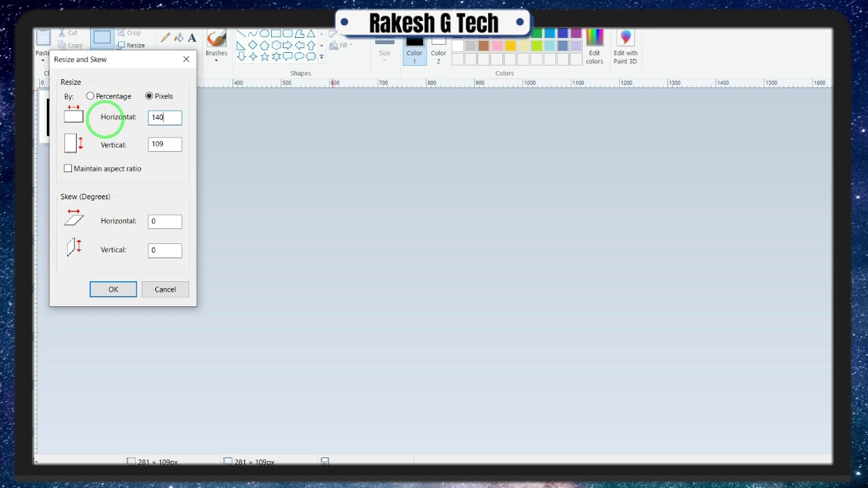
left_click(113, 289)
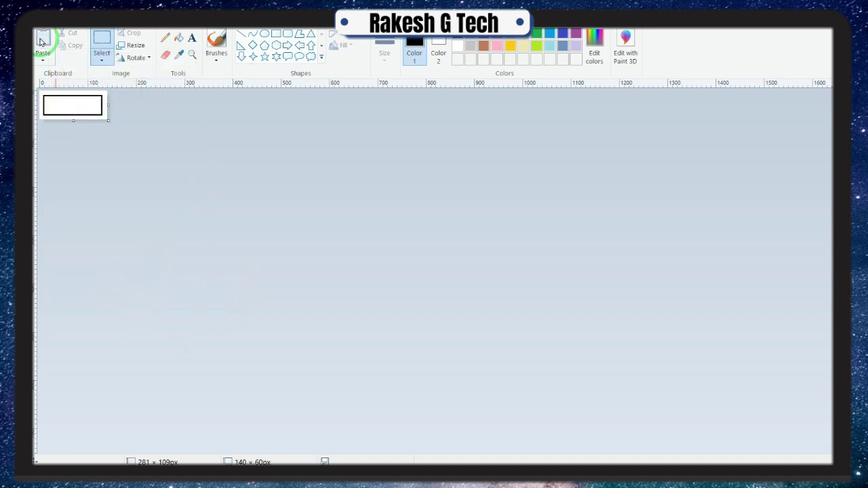
Switch back to the online application form in the browser and go to the portal's home page
left_click(46, 30)
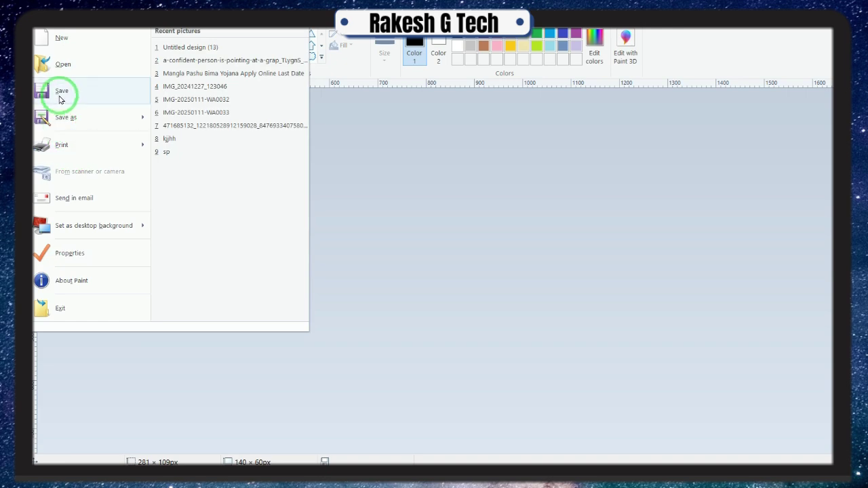
left_click(493, 264)
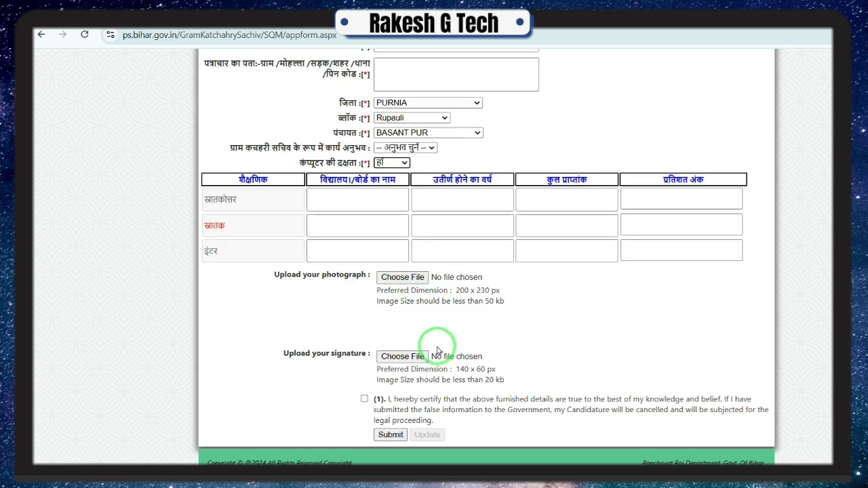
scroll(437, 351, "up", 15)
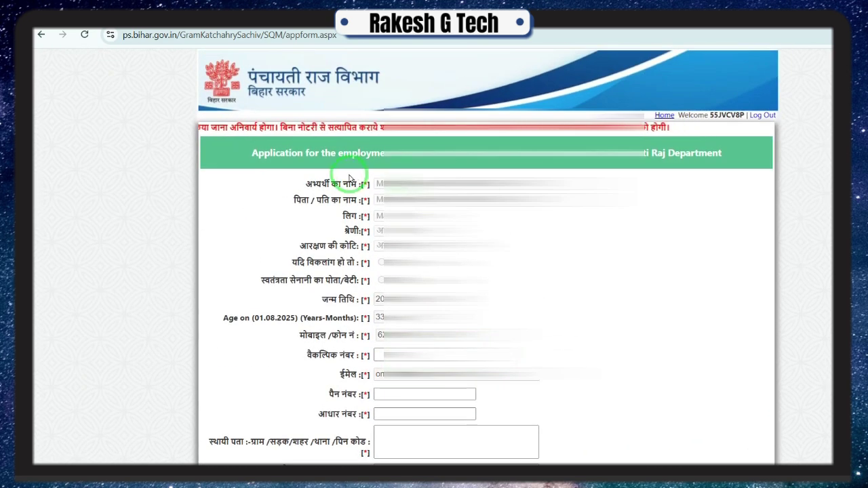
left_click(664, 117)
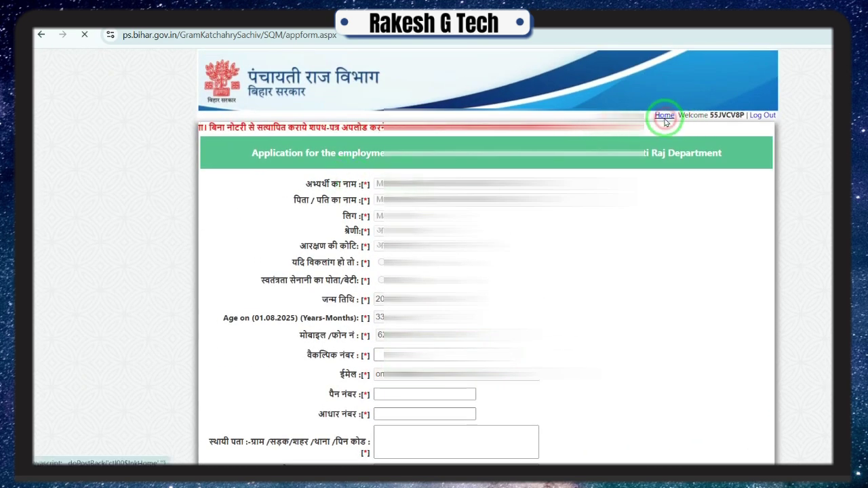